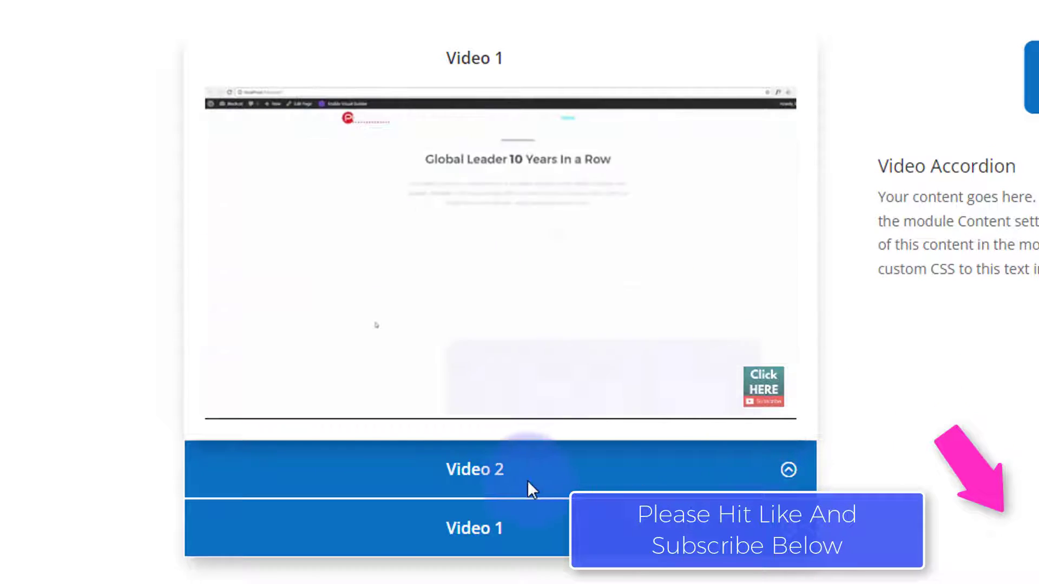
Preview the existing accordion by expanding Video 2 and Video 1, unmuting and viewing full screen.
click(788, 470)
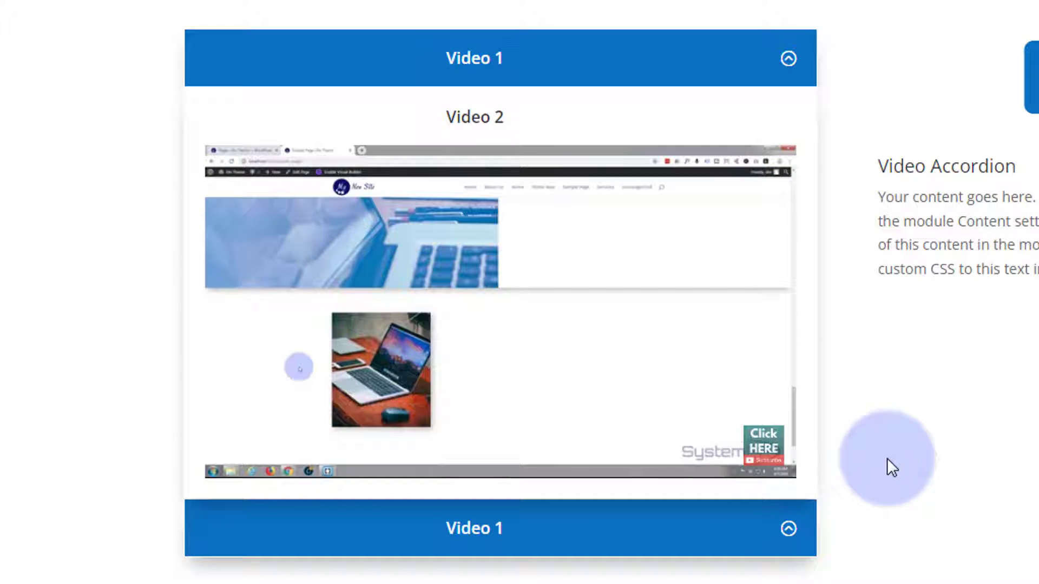
click(788, 533)
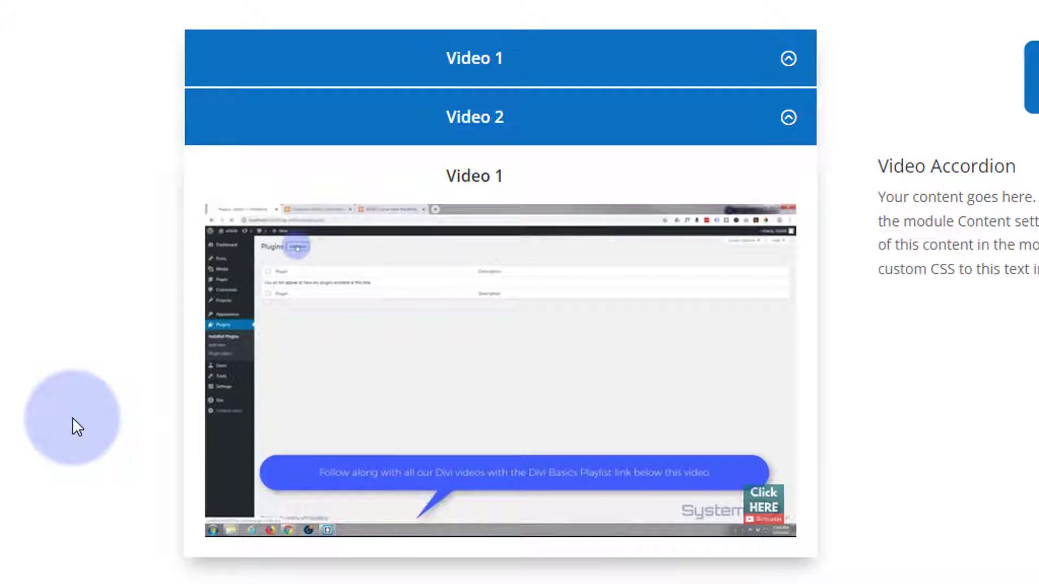
mouse_move(328, 386)
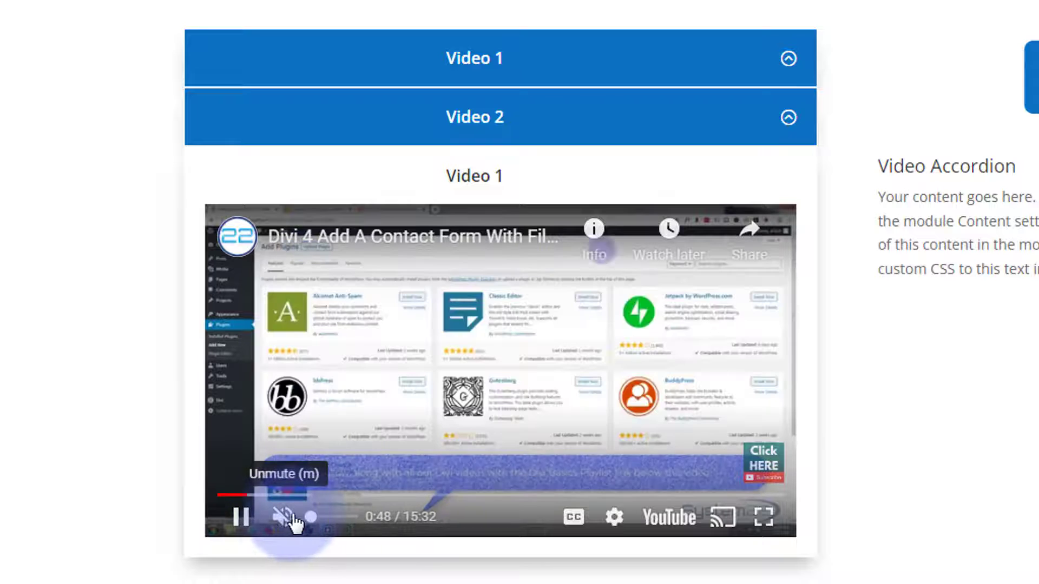
click(287, 517)
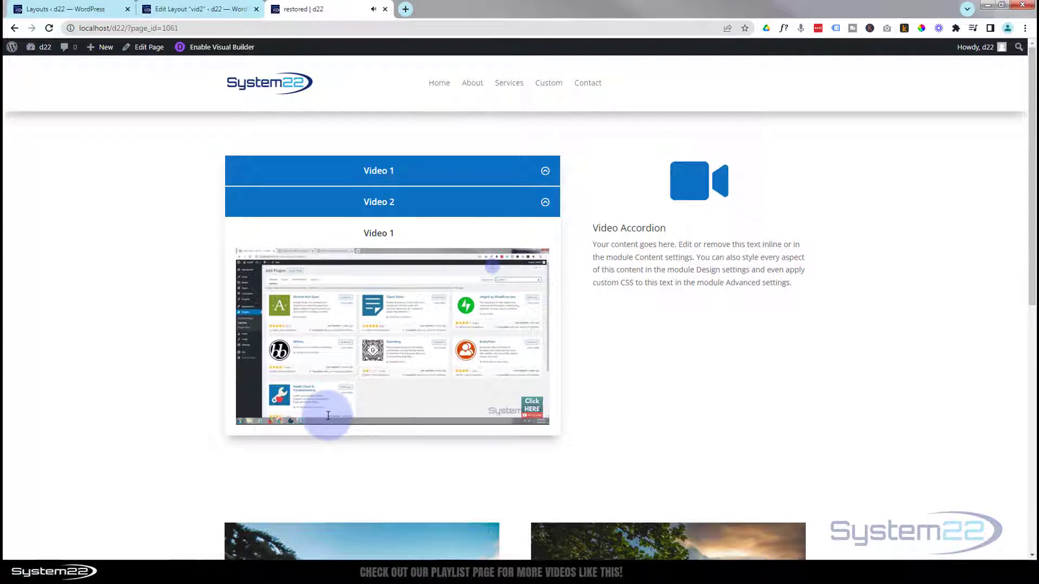
mouse_move(473, 389)
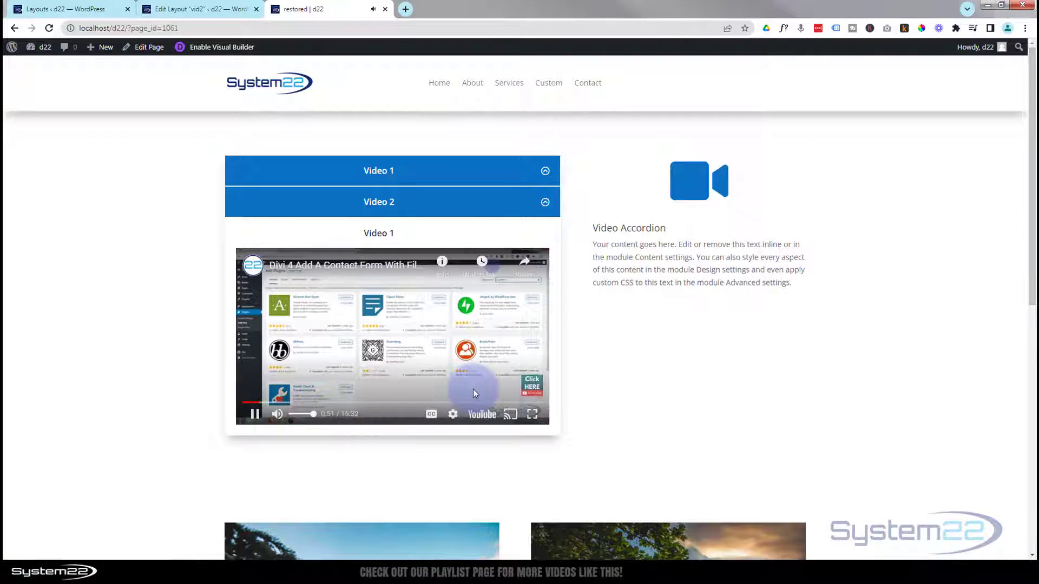
click(532, 414)
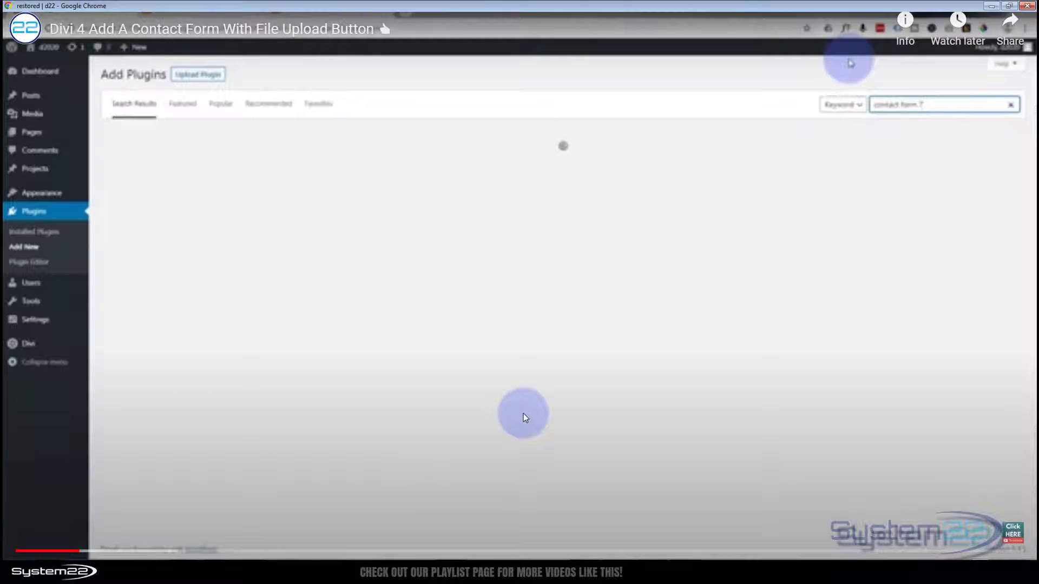
key(Escape)
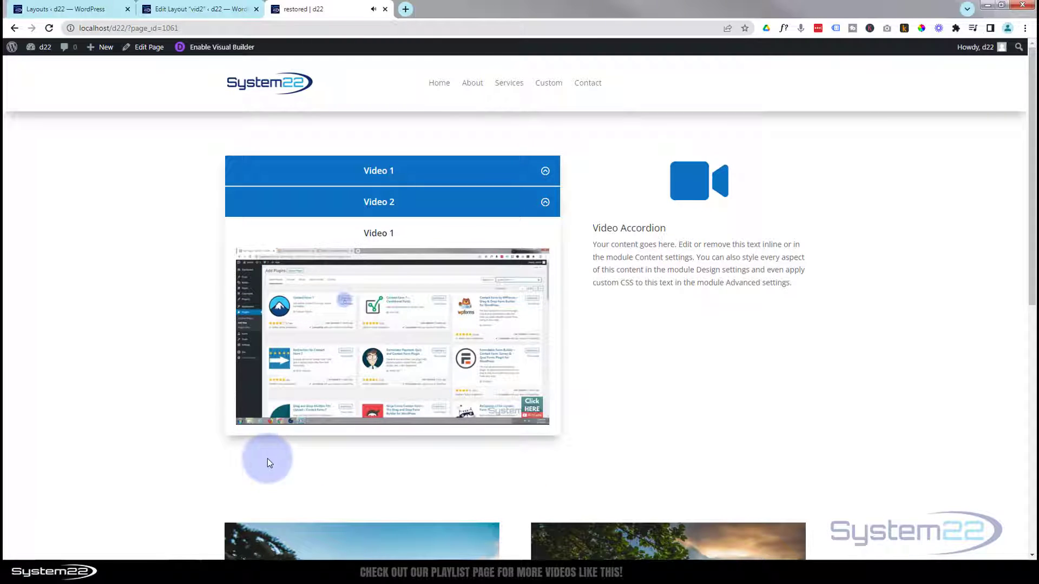
mouse_move(297, 413)
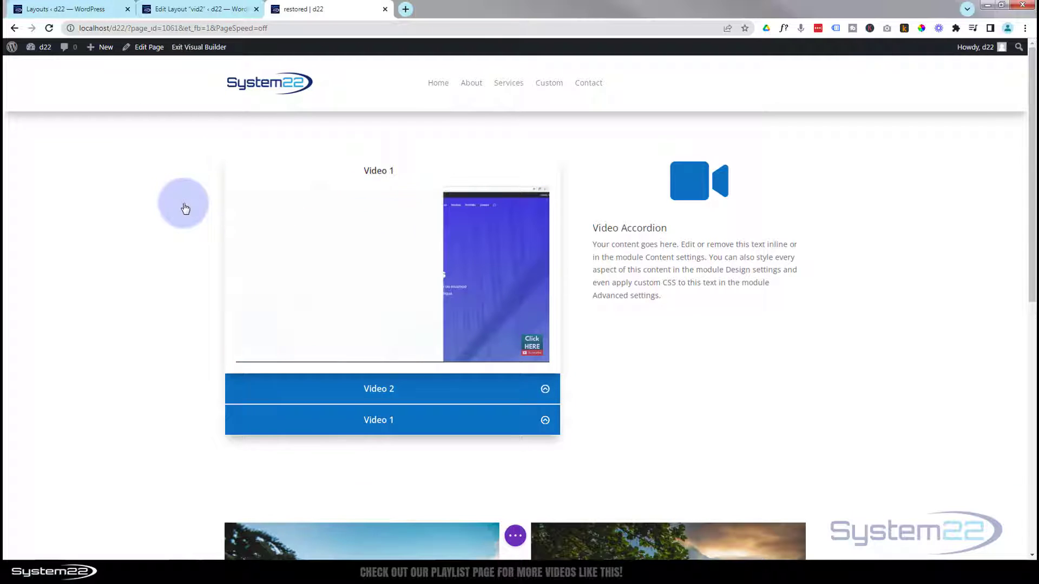
Delete the existing video accordion module from the row's left column.
mouse_move(183, 208)
mouse_move(614, 313)
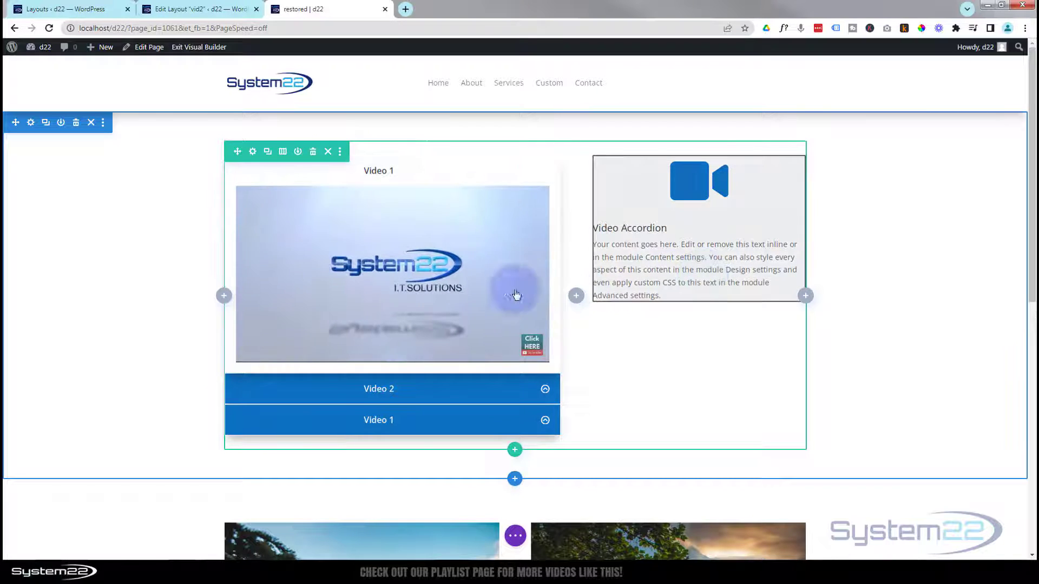
mouse_move(359, 309)
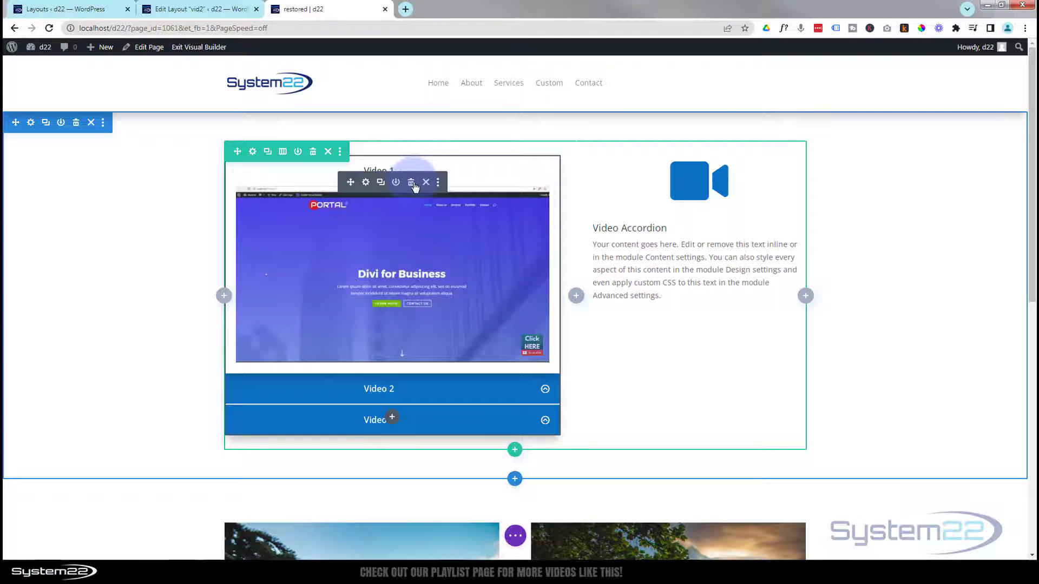
click(412, 184)
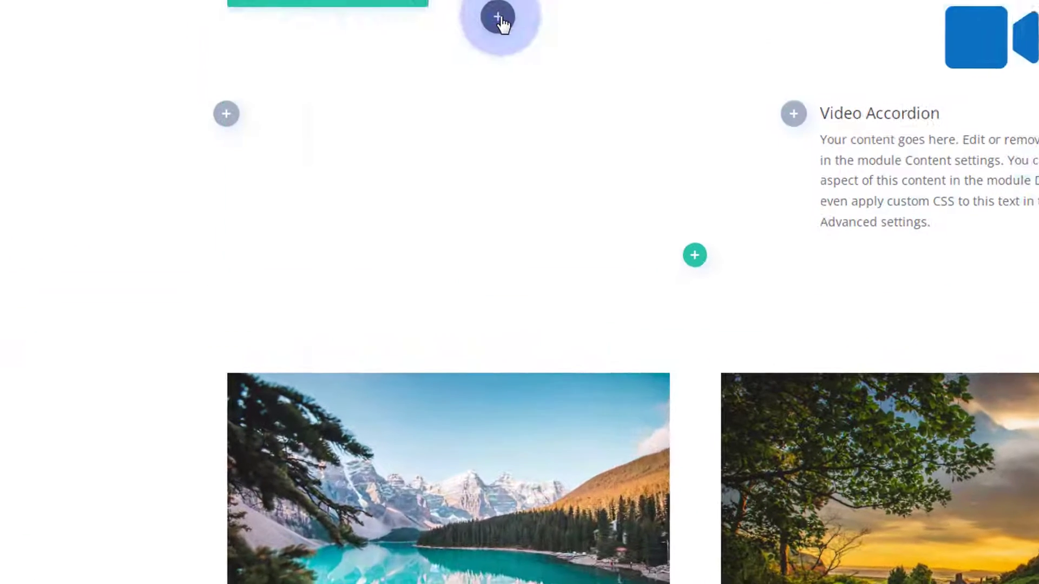
Insert an Accordion module into the empty left column.
click(393, 169)
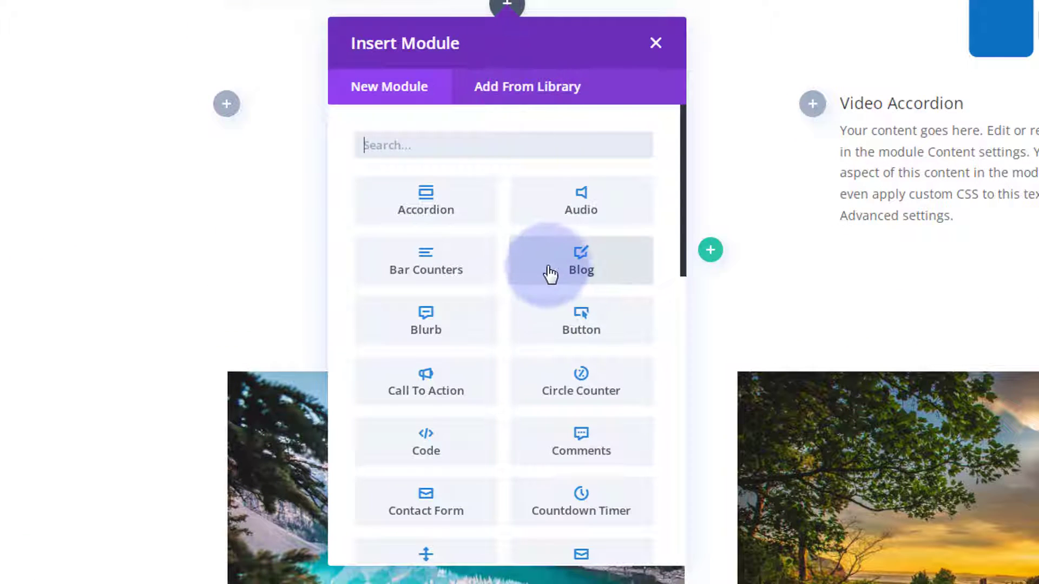
scroll(553, 268, down, 14)
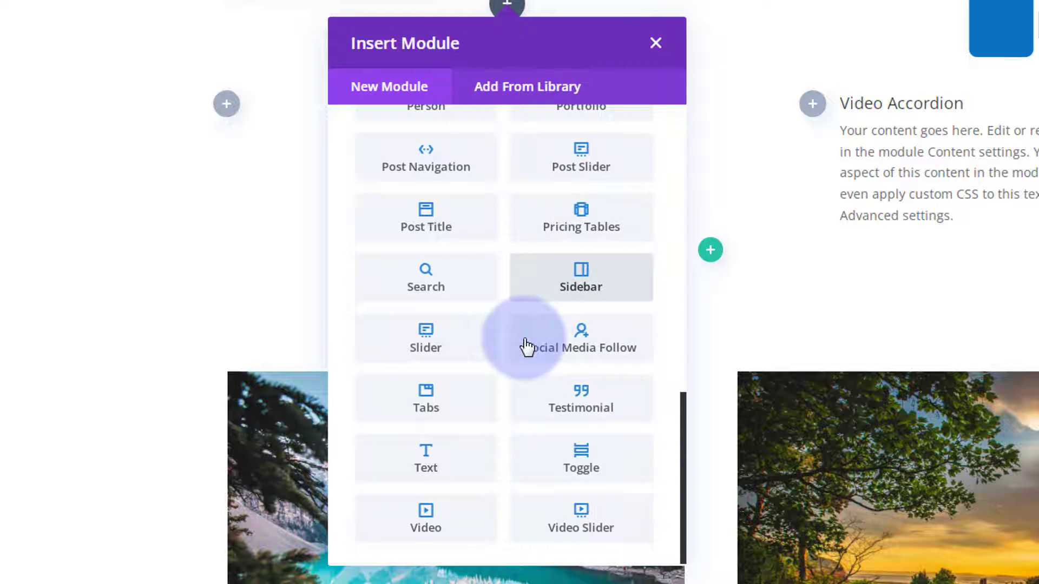
scroll(524, 351, up, 8)
scroll(529, 354, up, 5)
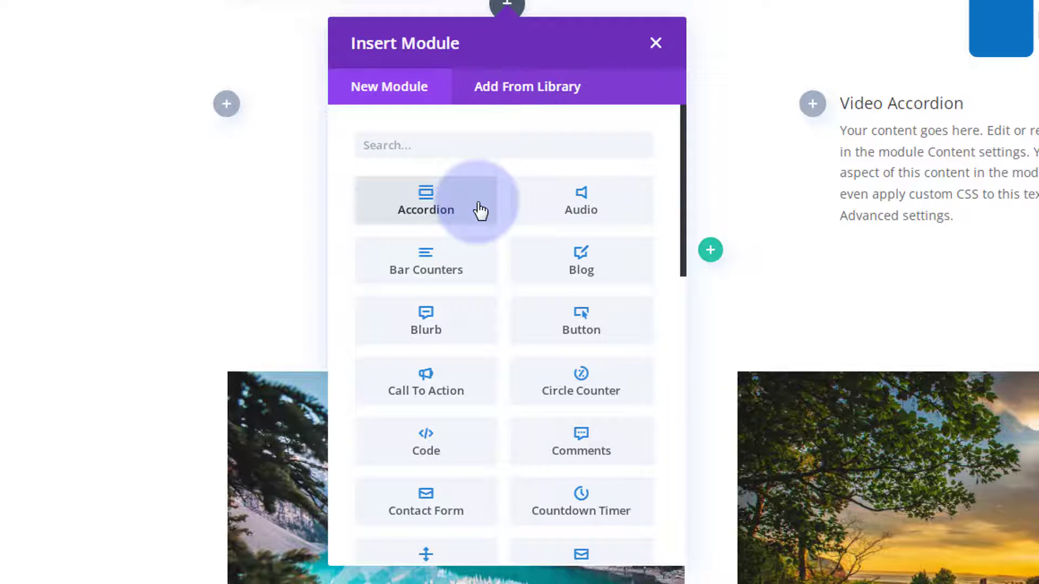
click(480, 210)
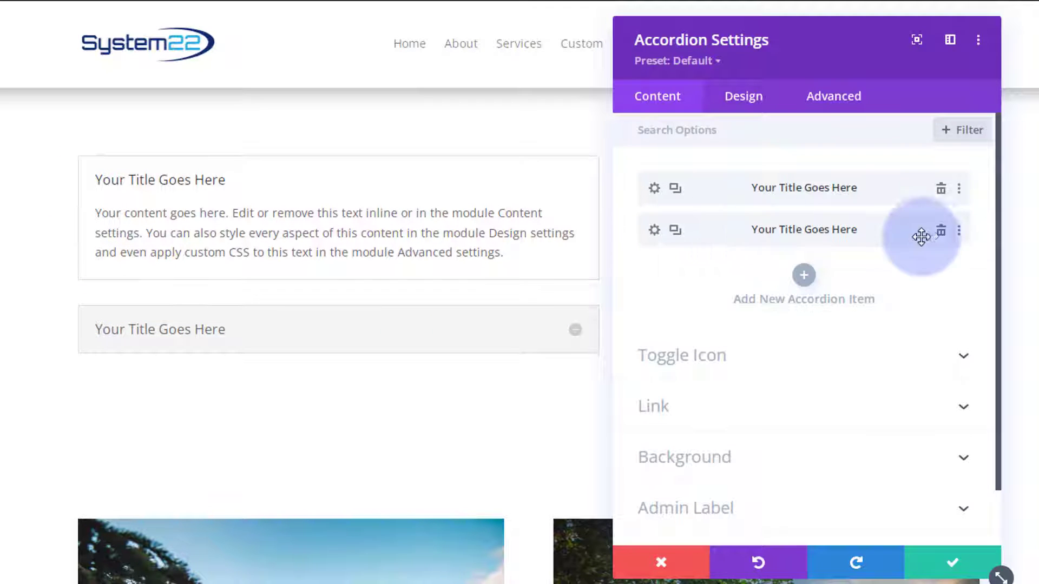
Delete the second accordion item and retitle the remaining item 'Video 1'.
click(941, 232)
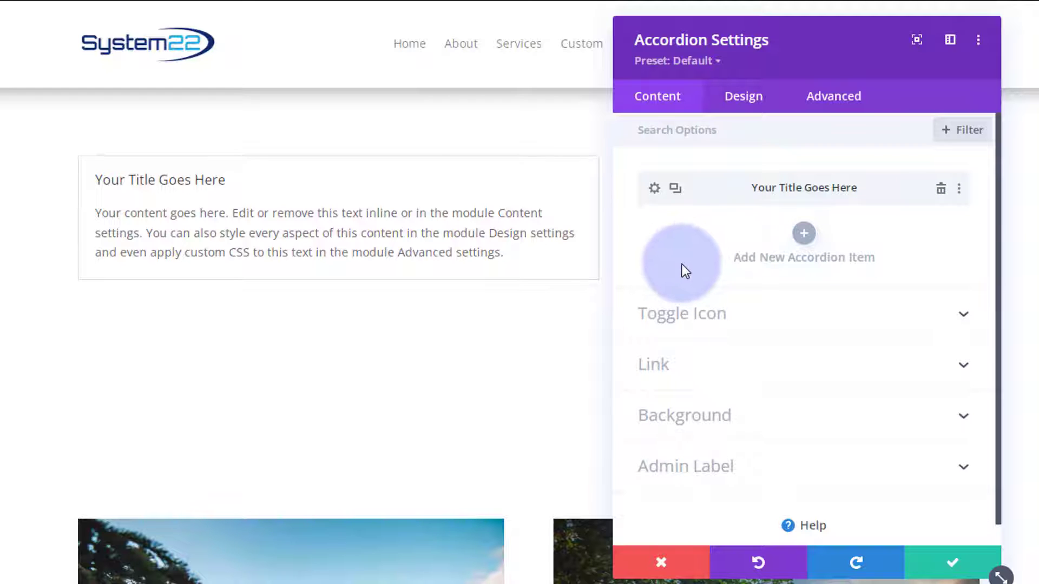
click(654, 189)
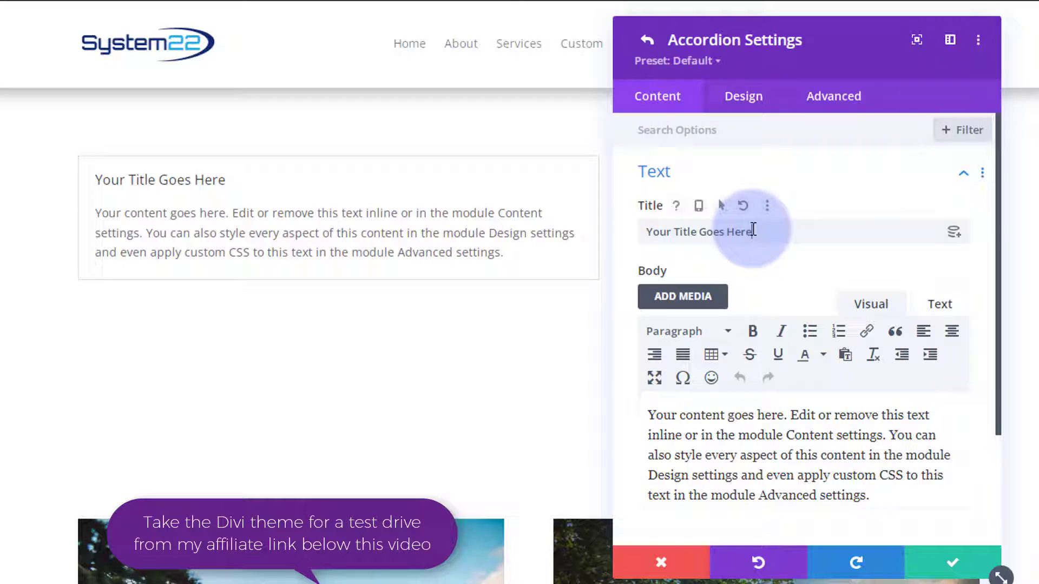
drag(768, 231, 615, 240)
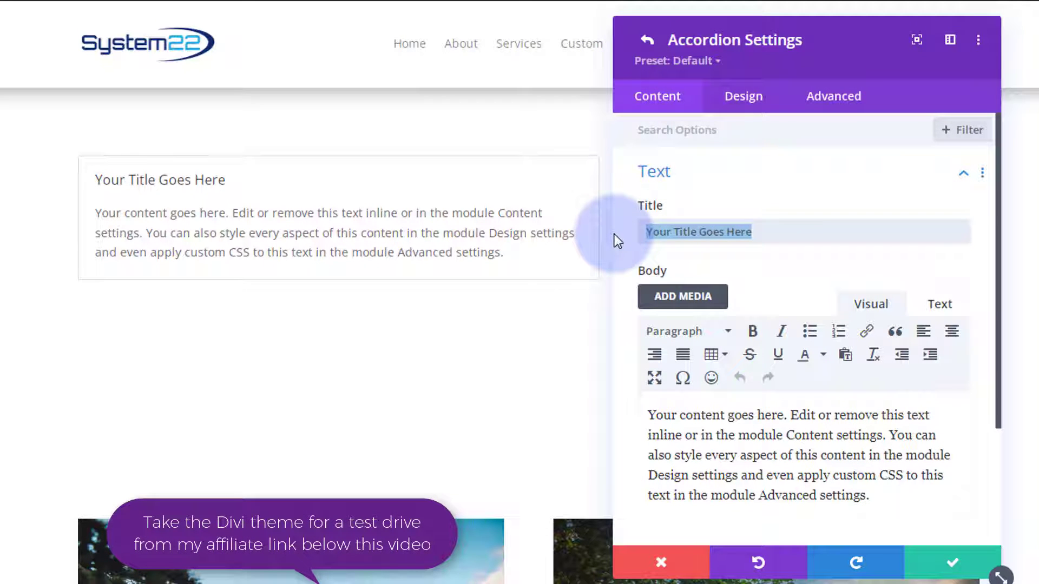
text(Video 1)
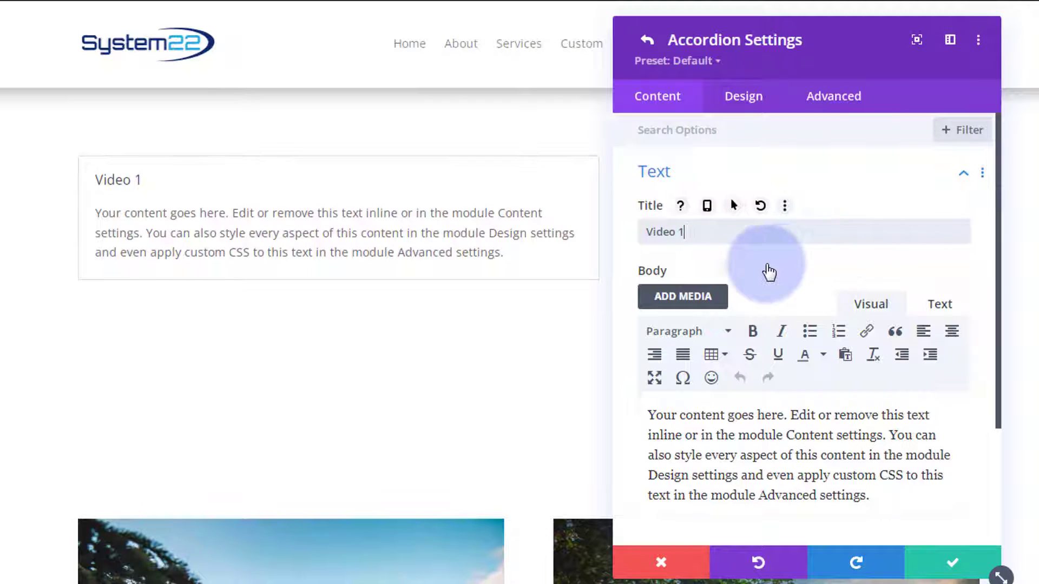
Clear the item's placeholder body text and switch the body editor to Text mode.
scroll(781, 241, down, 2)
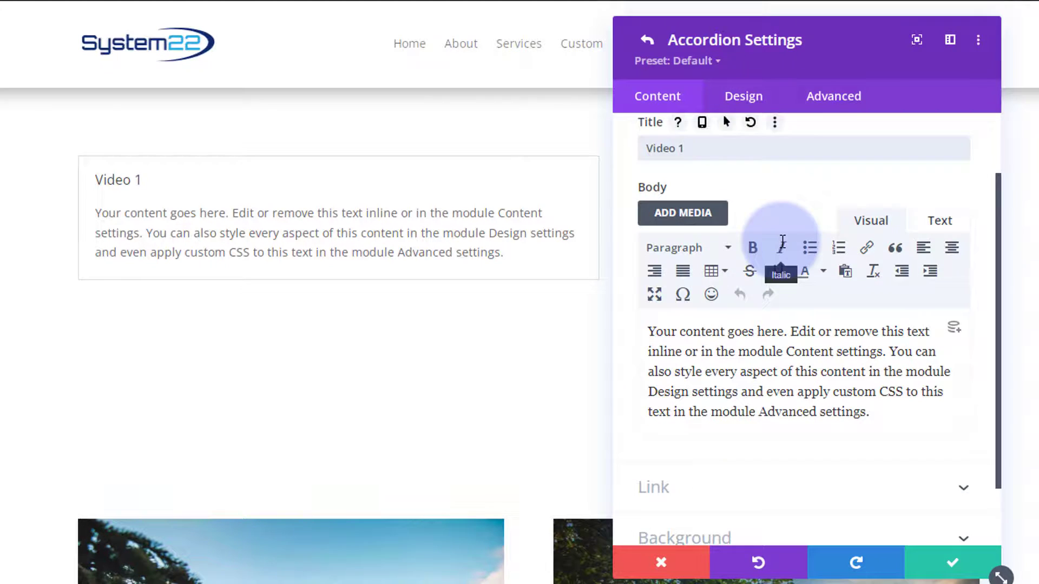
scroll(784, 248, down, 2)
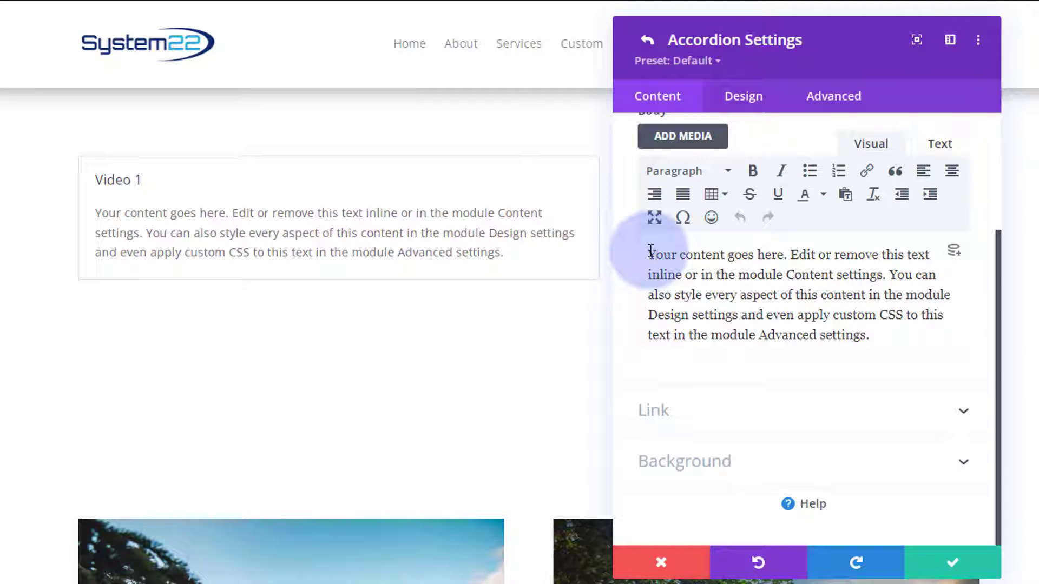
drag(651, 252, 912, 349)
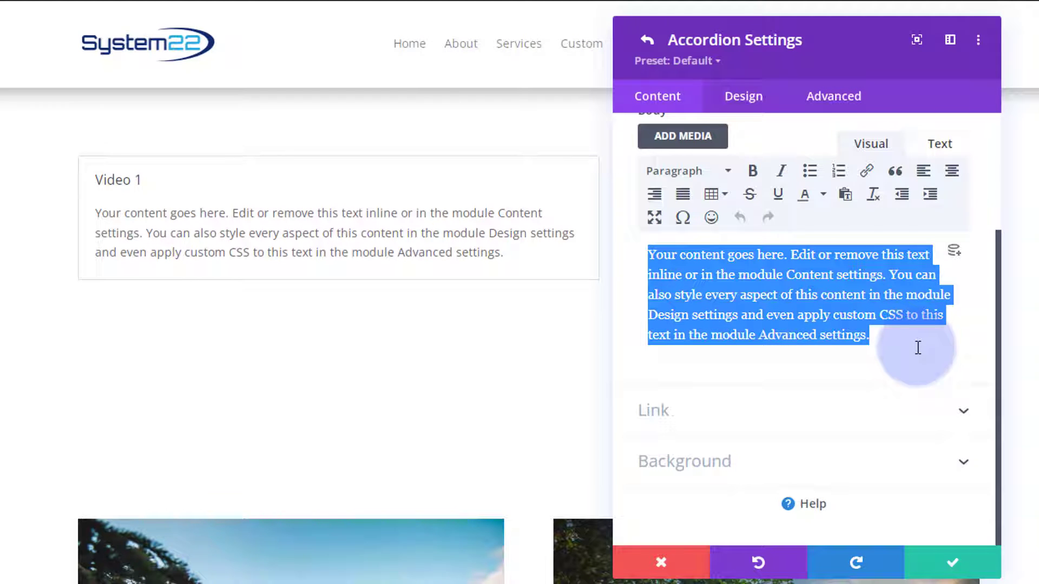
key(BackSpace)
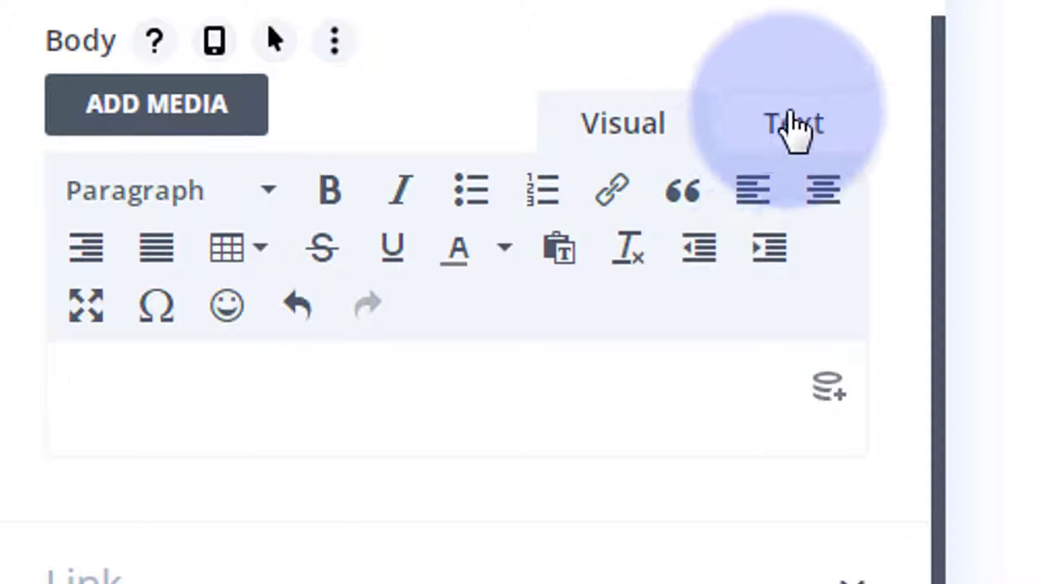
click(765, 142)
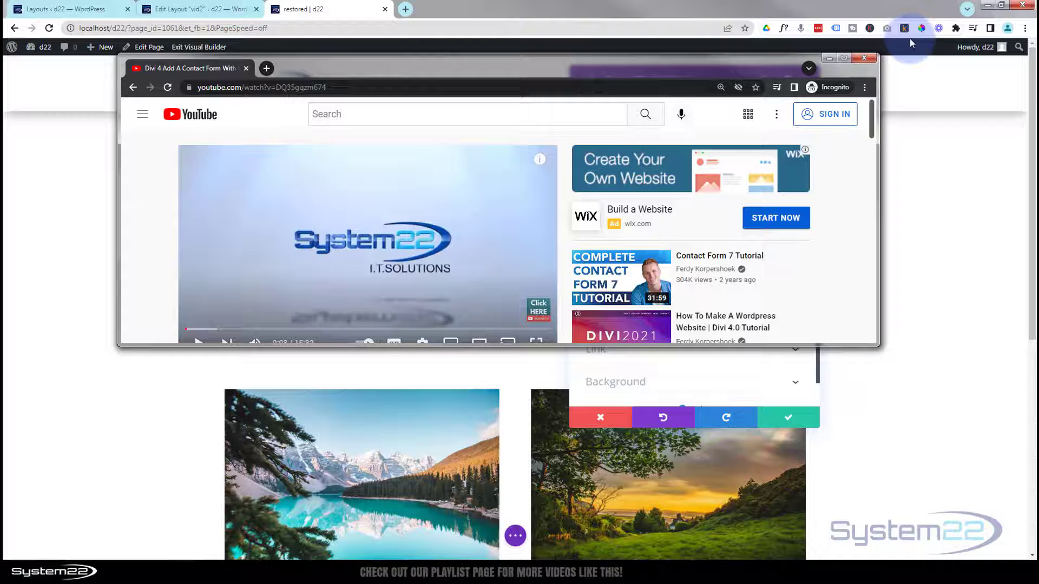
Copy the YouTube video's iframe code from Share > Embed Video.
click(843, 58)
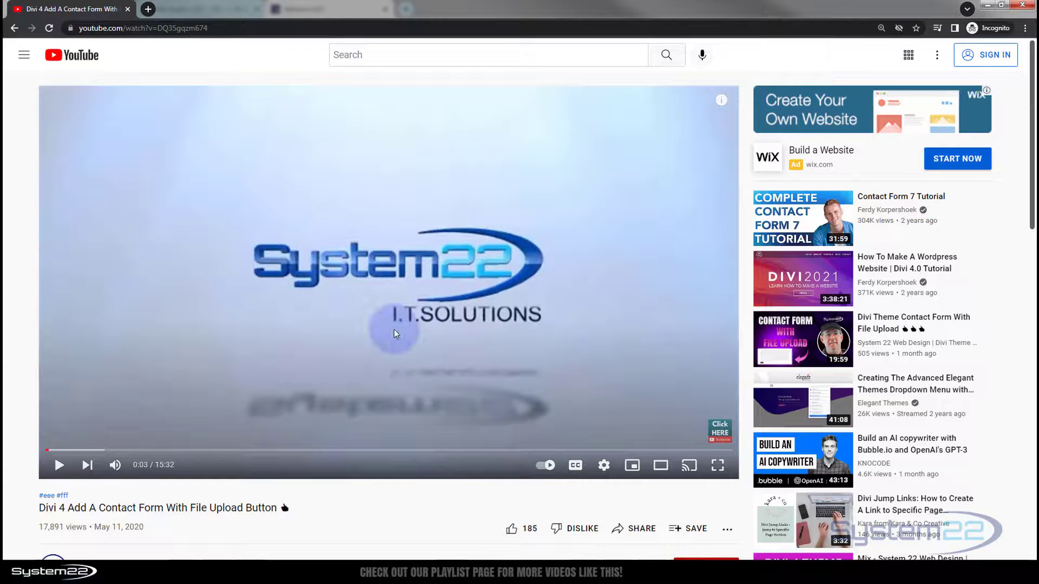
scroll(445, 520, down, 1)
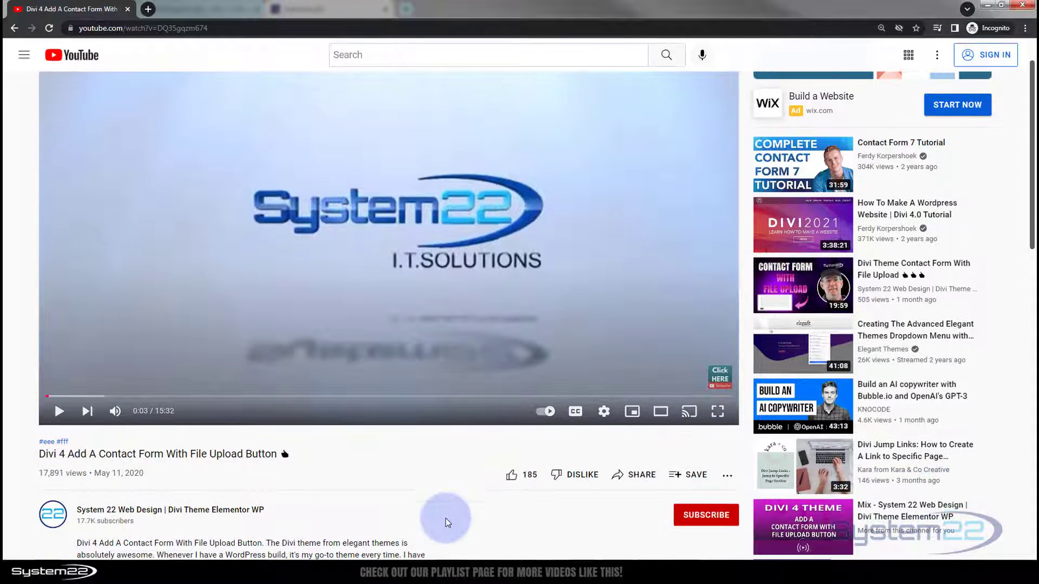
click(643, 476)
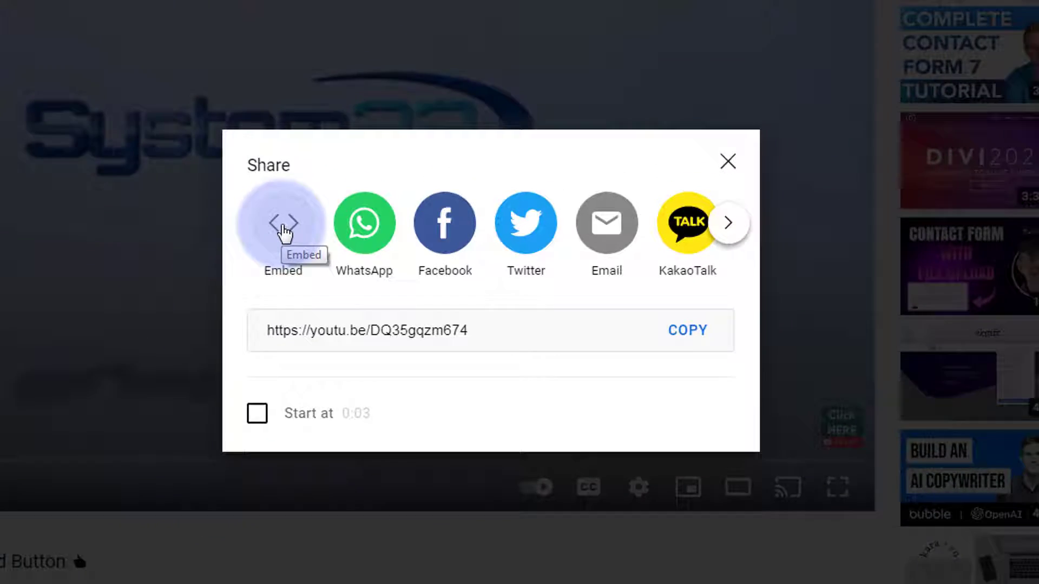
click(195, 196)
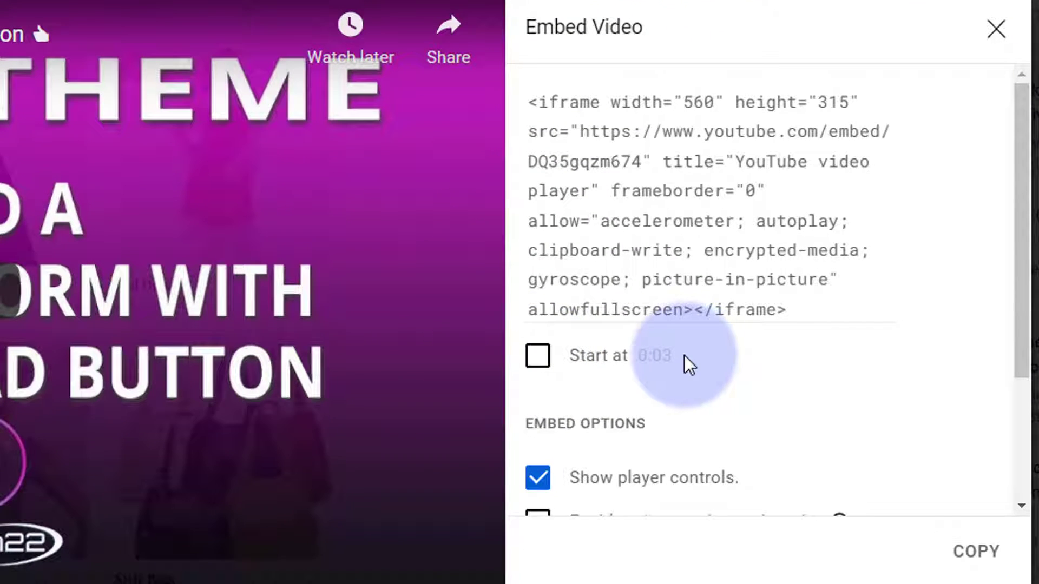
scroll(765, 366, down, 2)
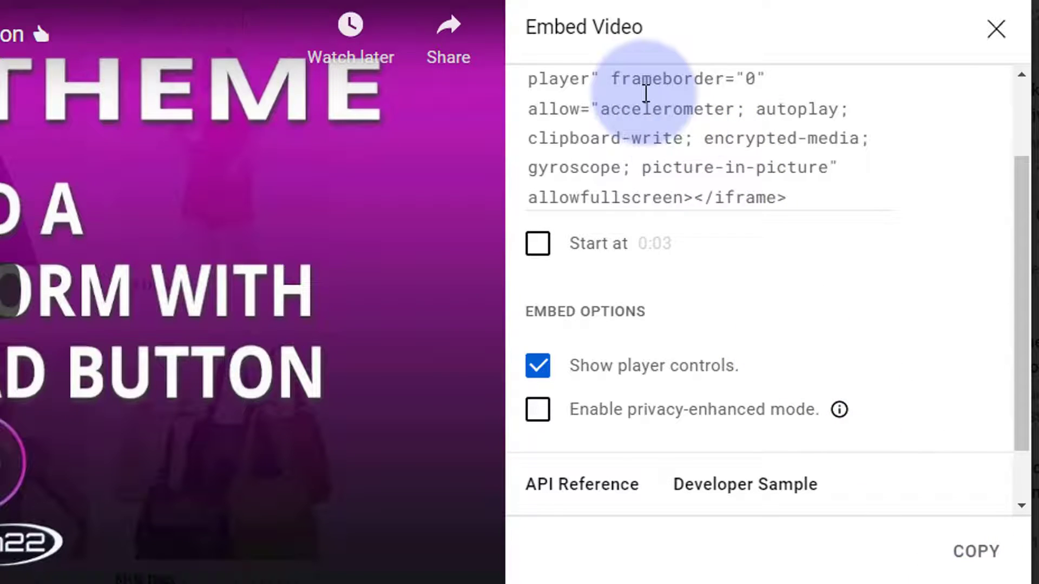
click(977, 558)
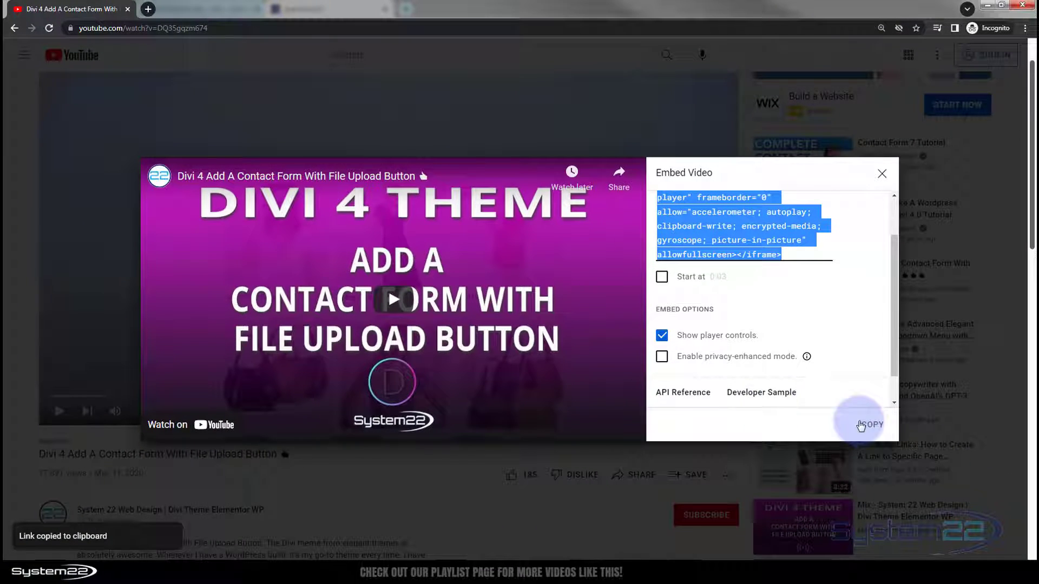
click(263, 277)
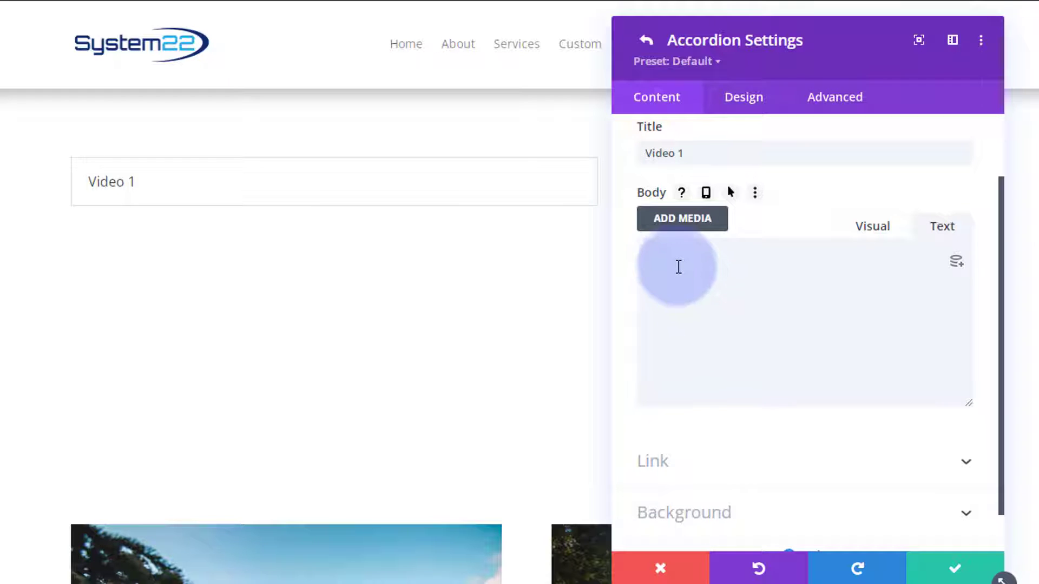
Paste the YouTube iframe code into the Video 1 body and select its src URL.
click(665, 262)
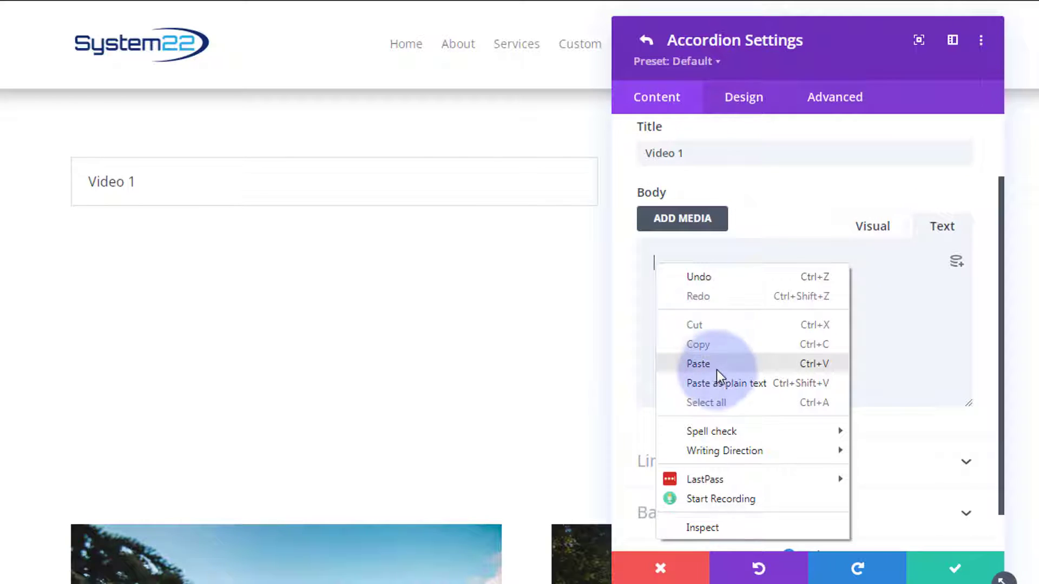
click(717, 370)
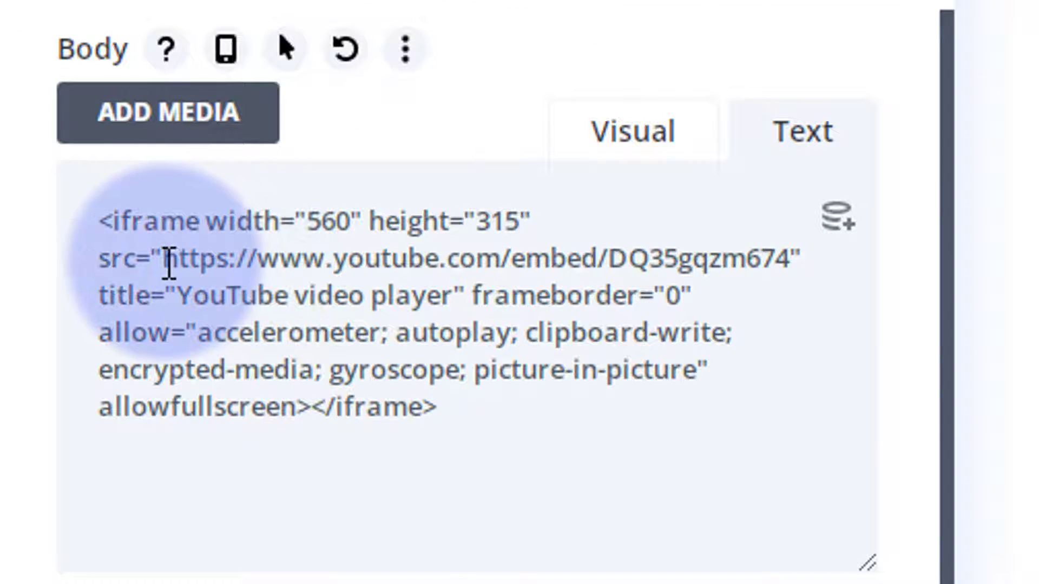
drag(164, 258, 790, 257)
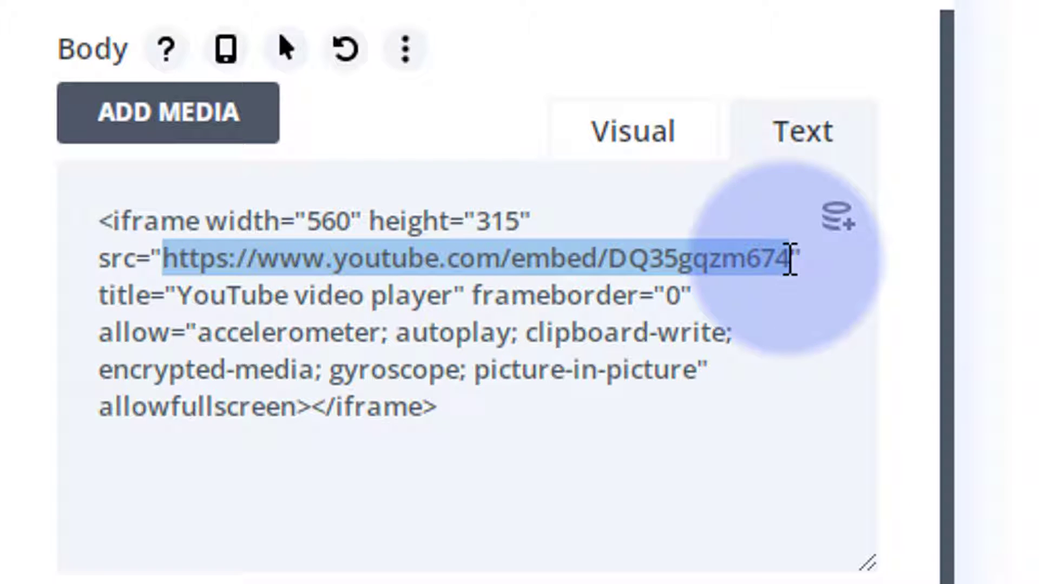
Append ?autoplay=1&mute=1 to the video ID in the embed's src URL.
click(873, 235)
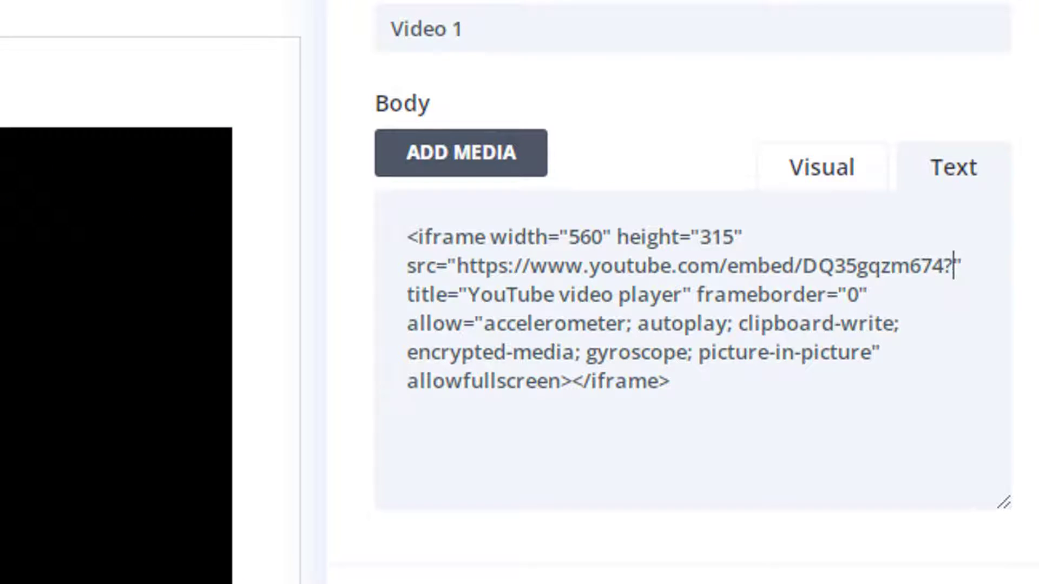
text(?au)
text(toplay)
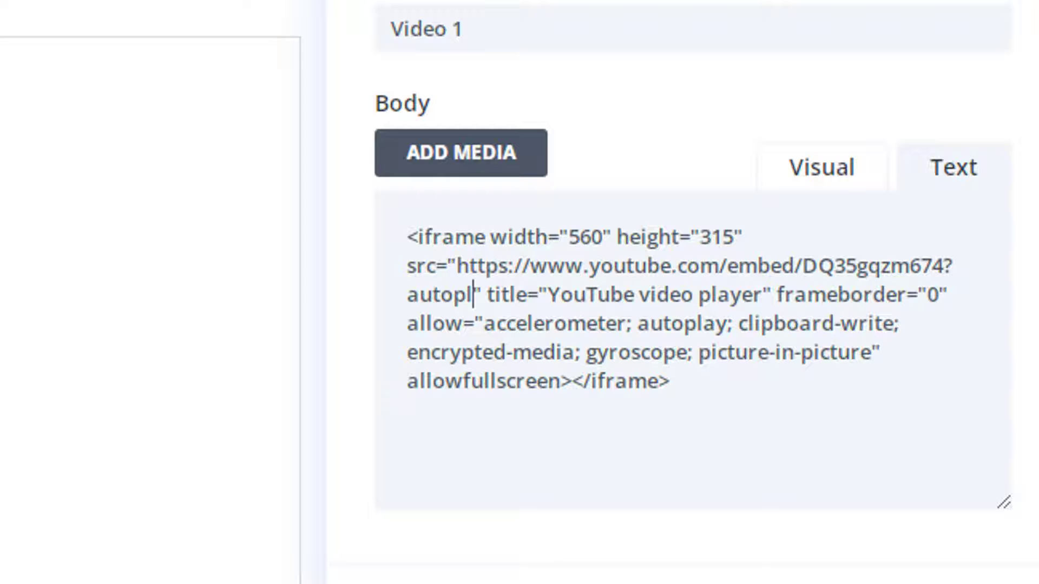
text(=1)
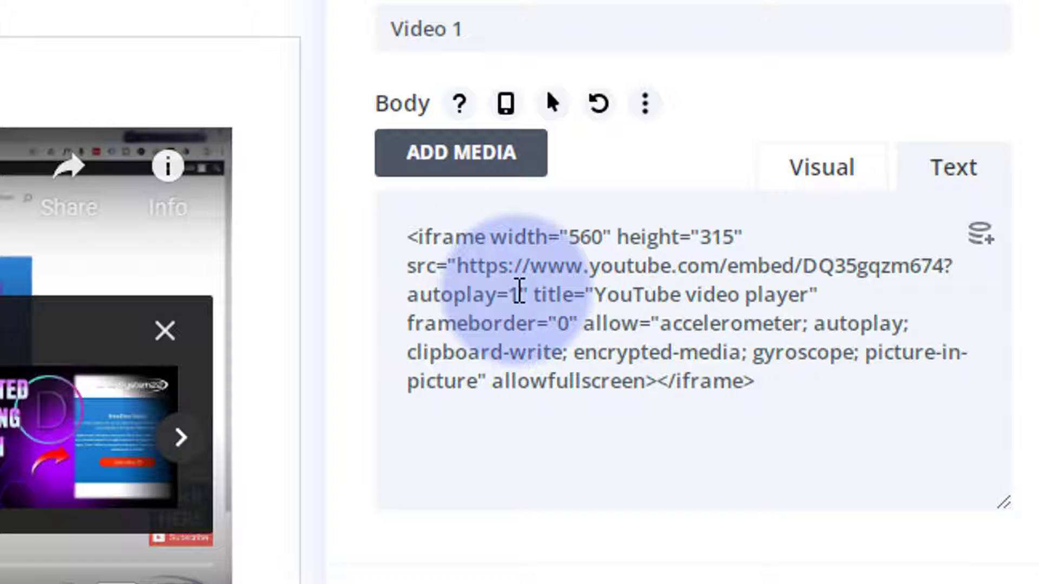
click(519, 294)
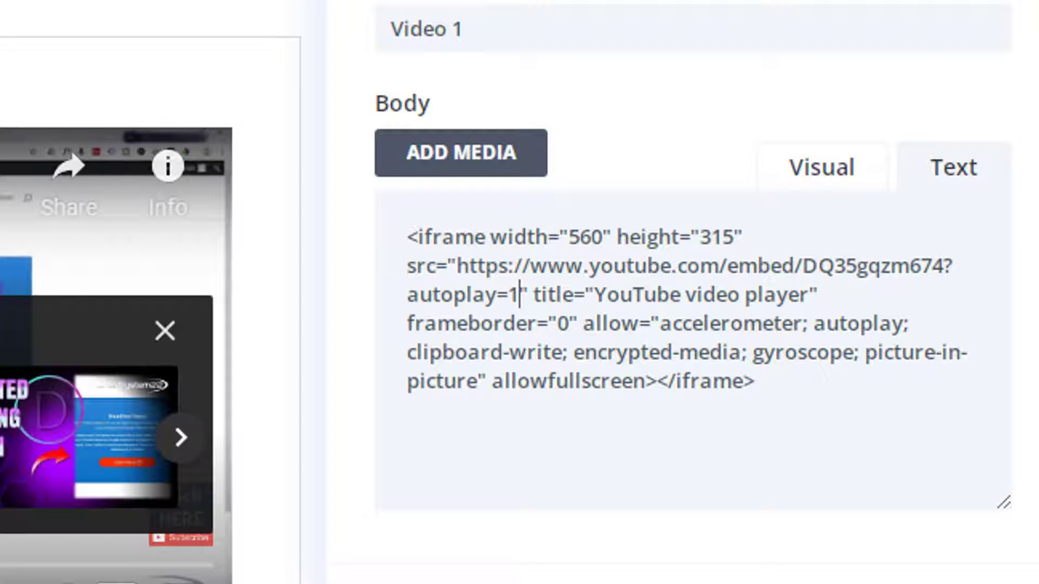
text(&)
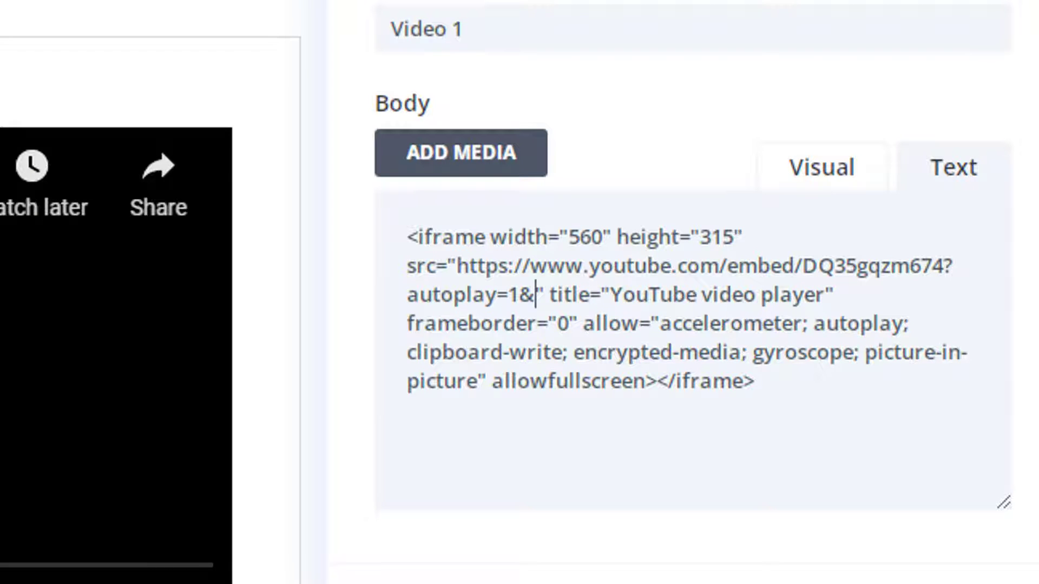
text(mute)
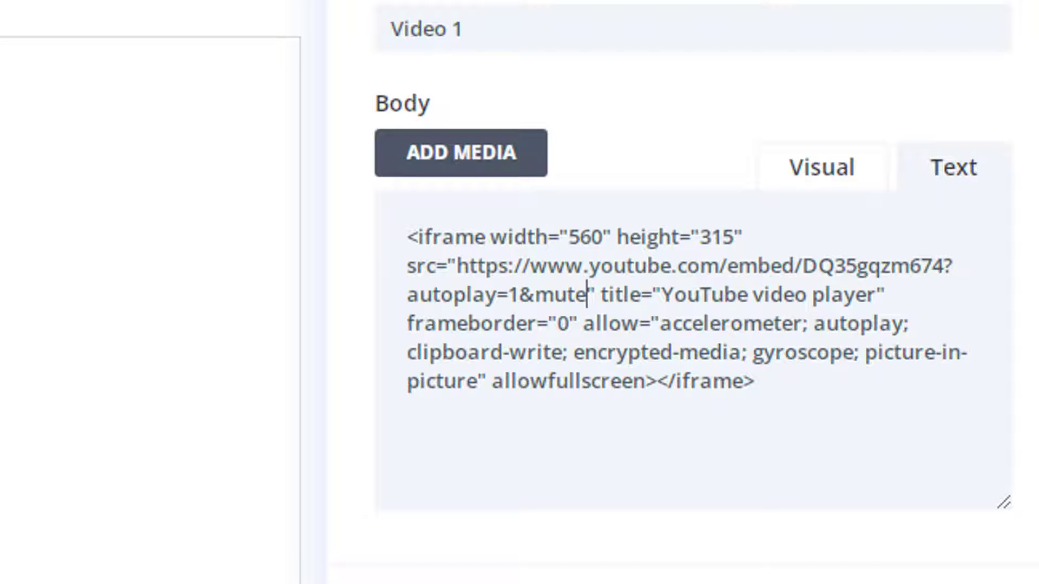
text(=1)
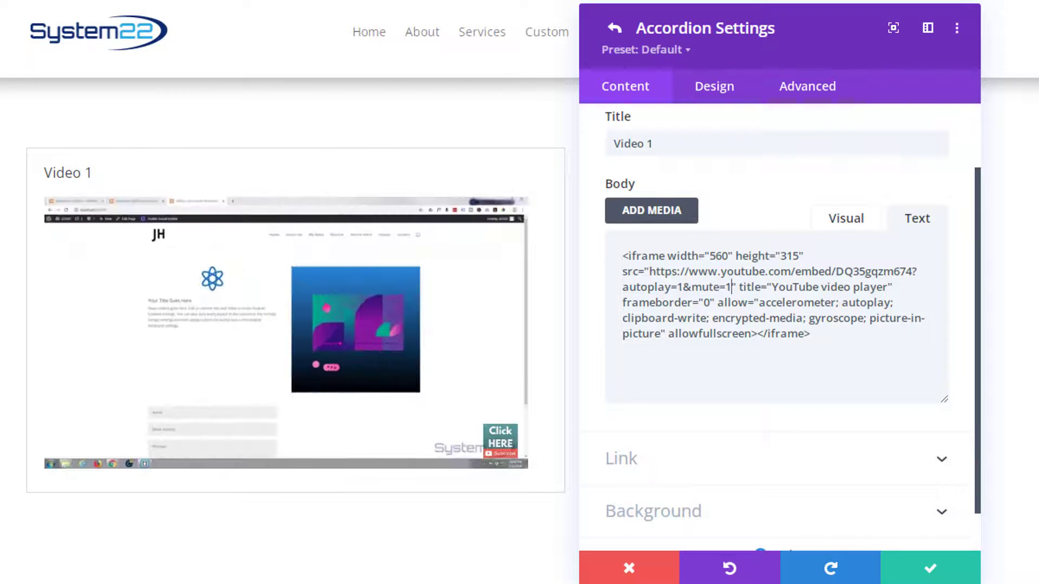
Expand the accordion's Link section in the Content tab.
click(833, 306)
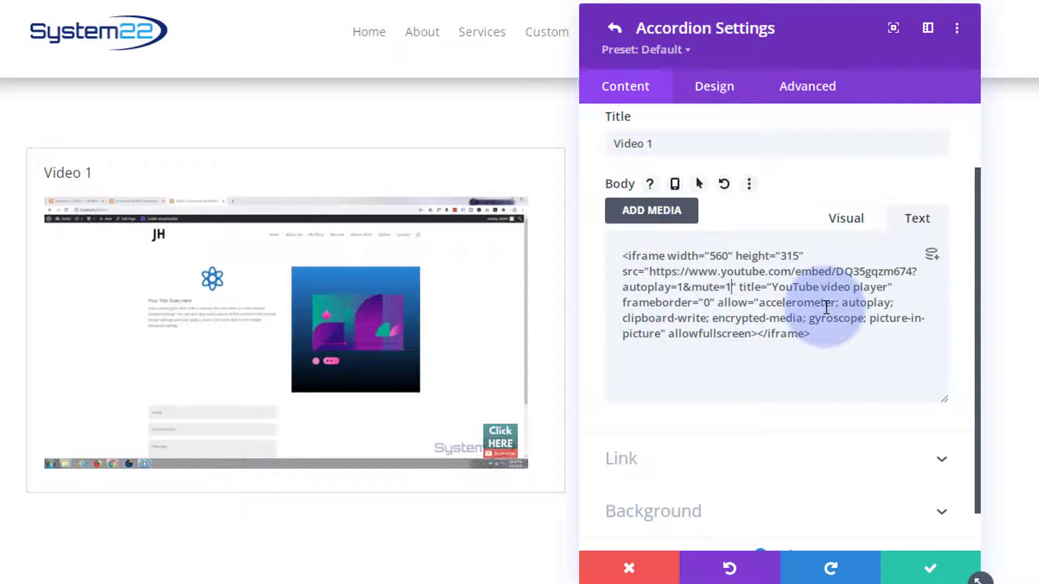
scroll(741, 397, down, 1)
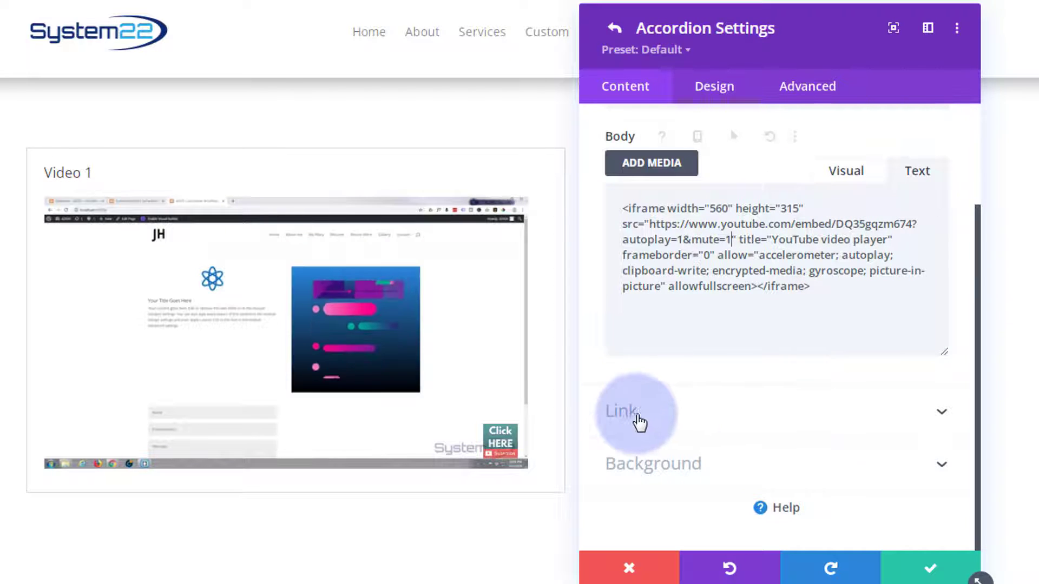
click(630, 414)
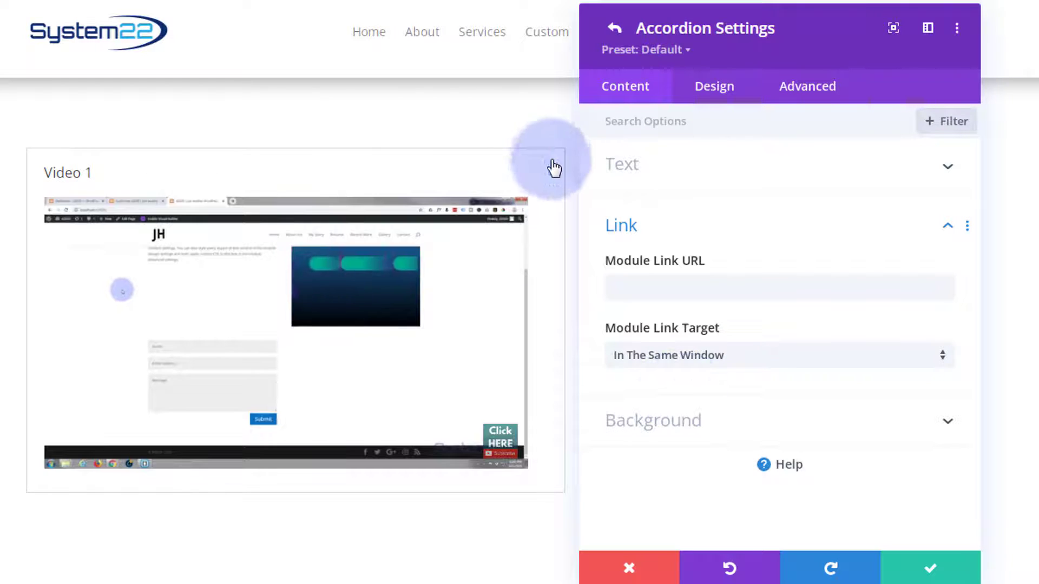
Under Design > Icon, choose a circled up-arrow closed icon with white icon color.
click(716, 89)
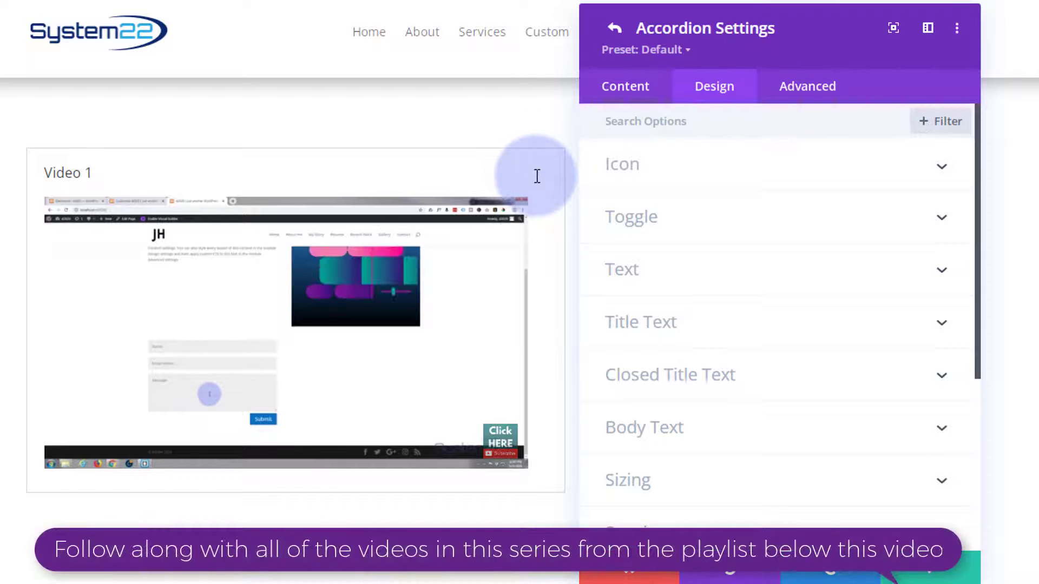
click(779, 170)
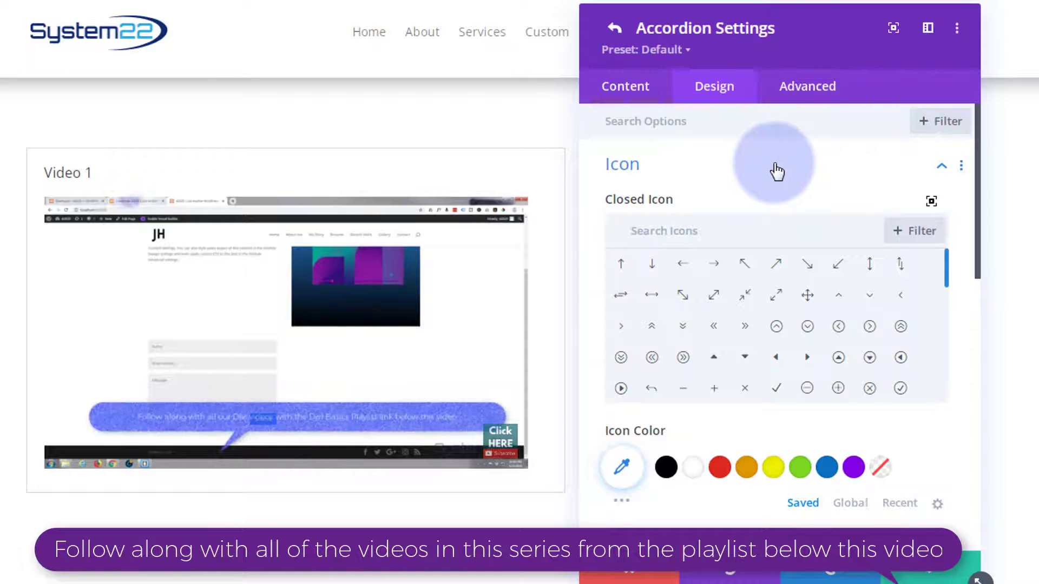
click(776, 327)
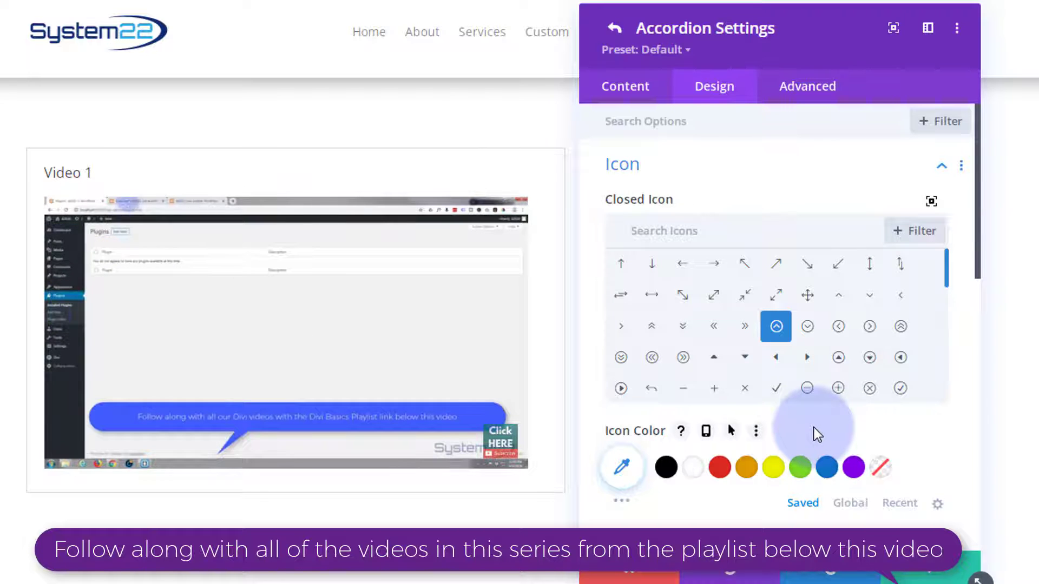
scroll(779, 342, down, 5)
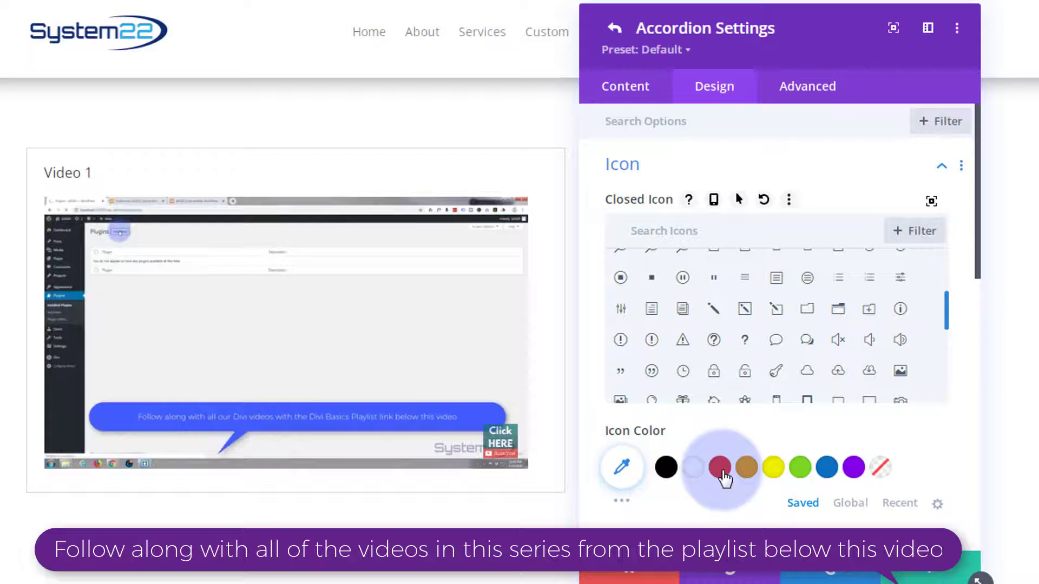
click(695, 470)
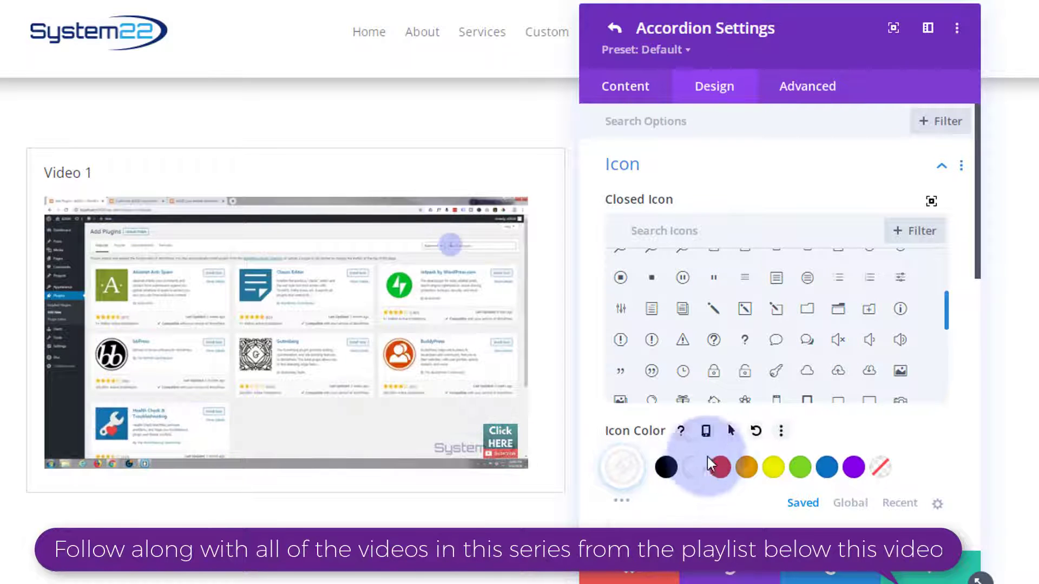
scroll(707, 456, down, 5)
scroll(707, 463, down, 2)
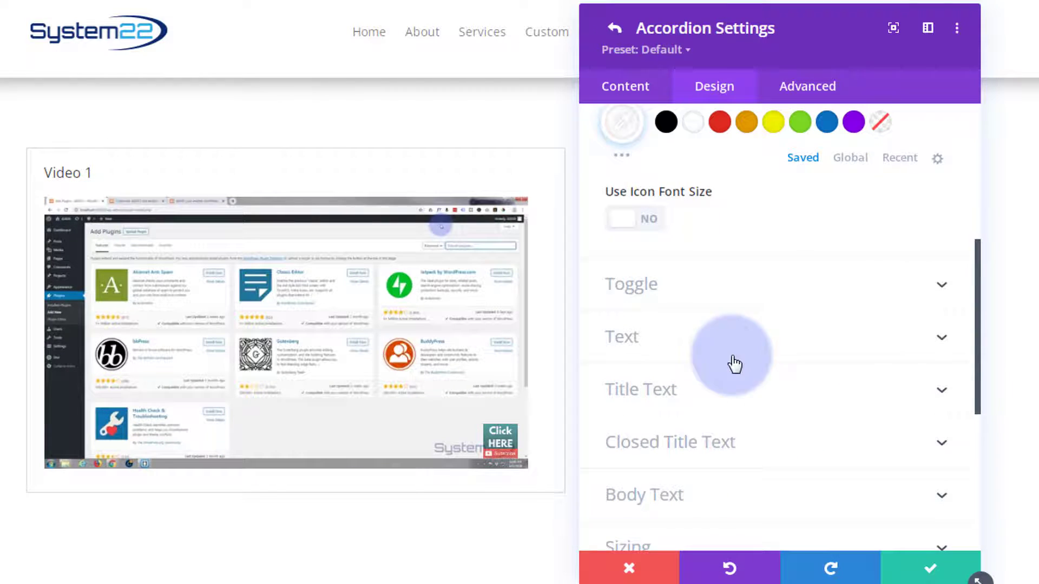
Set the Closed Toggle Background Color to blue (#0c71c3).
click(749, 301)
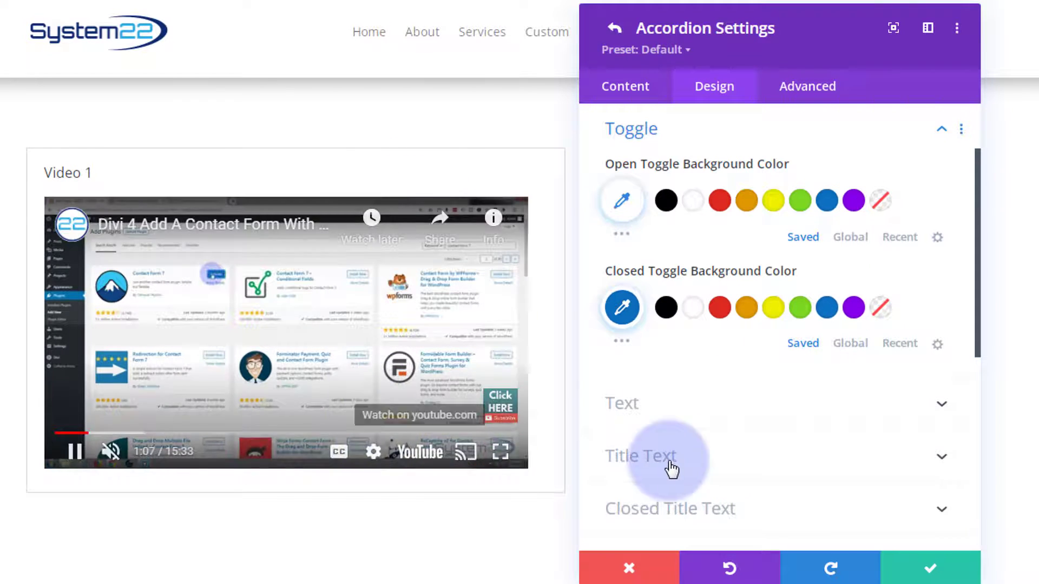
scroll(705, 436, down, 3)
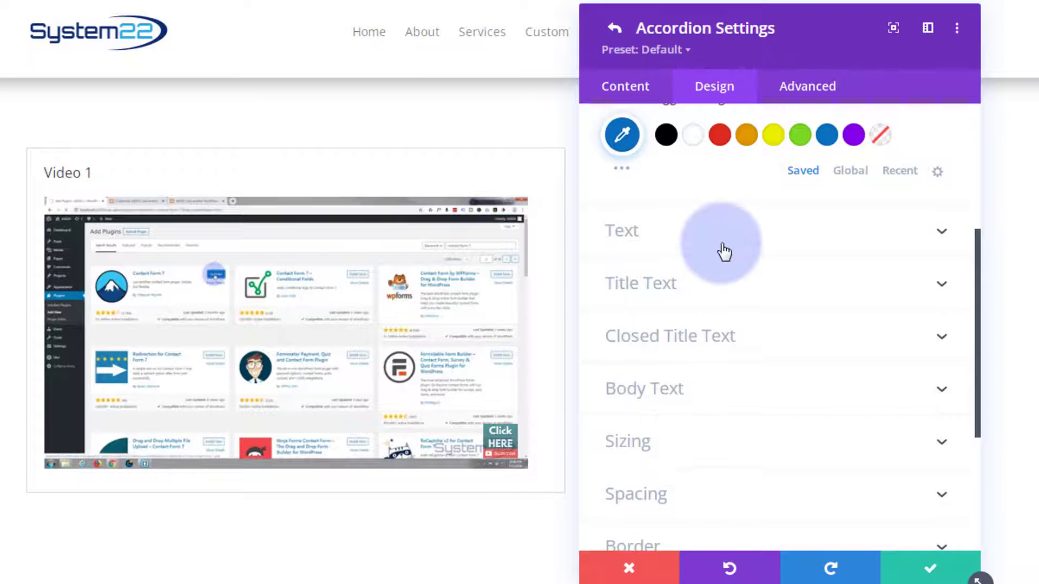
Set the Title Text font weight to Semi Bold.
click(723, 251)
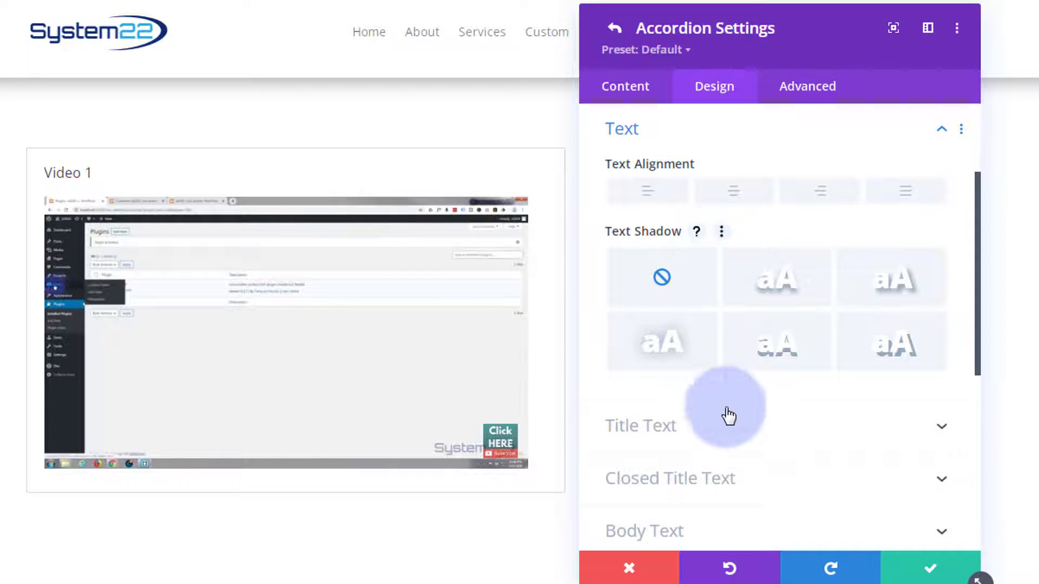
click(738, 436)
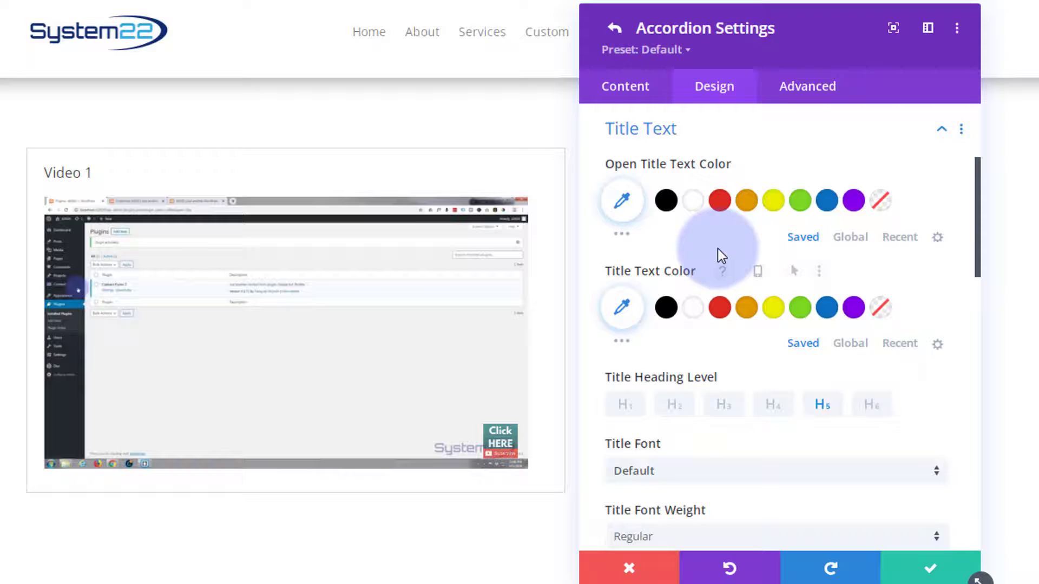
scroll(719, 257, down, 6)
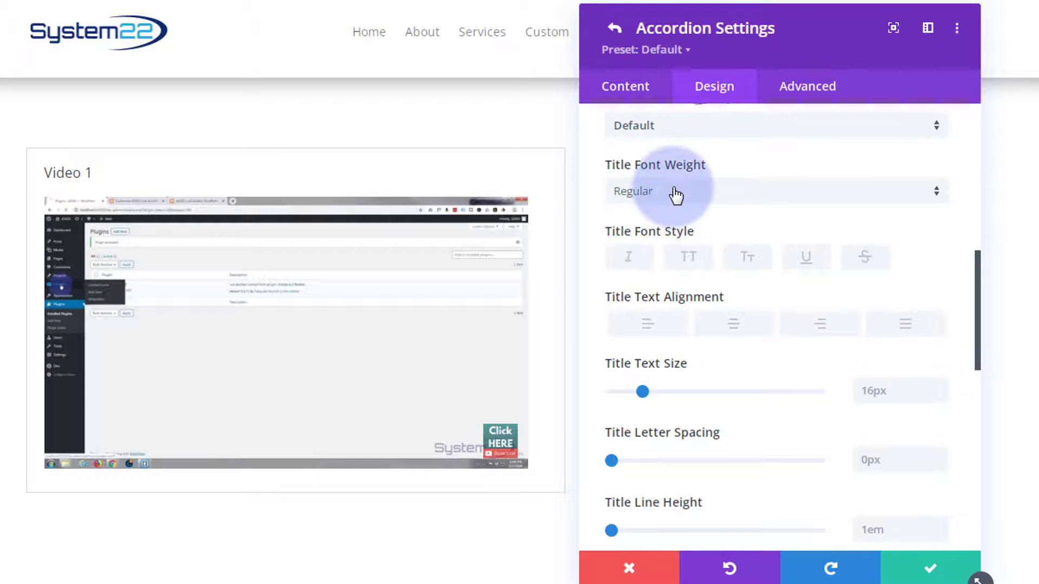
click(676, 196)
click(682, 276)
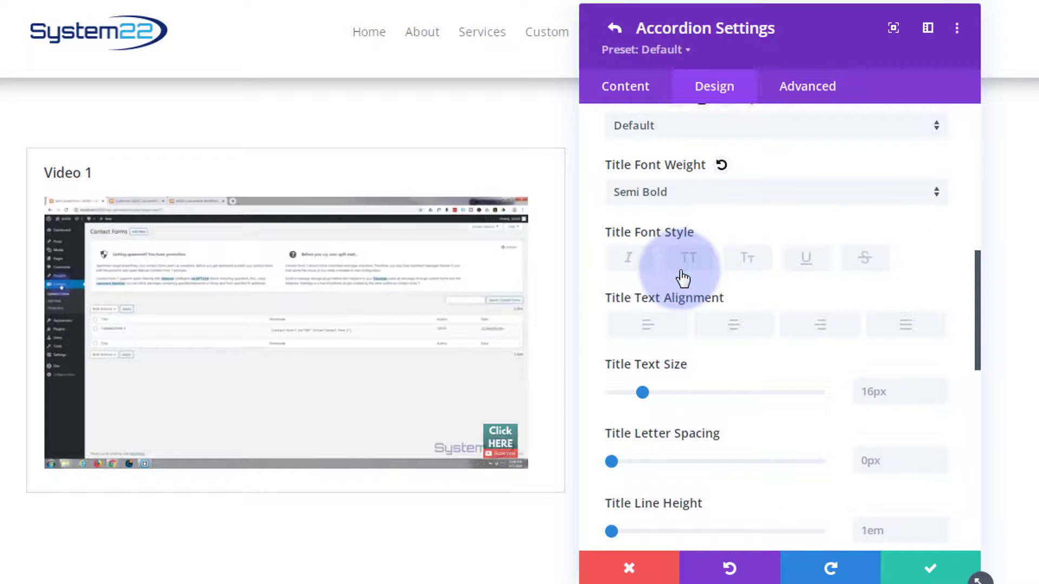
scroll(697, 306, up, 2)
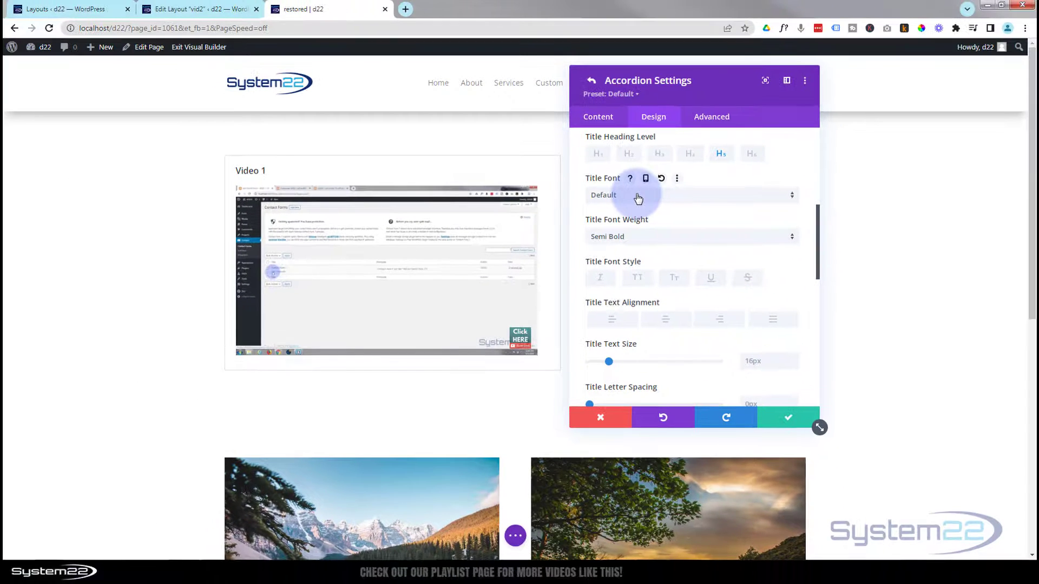
Center-align the Video 1 accordion title, leaving the title font at Default.
click(690, 215)
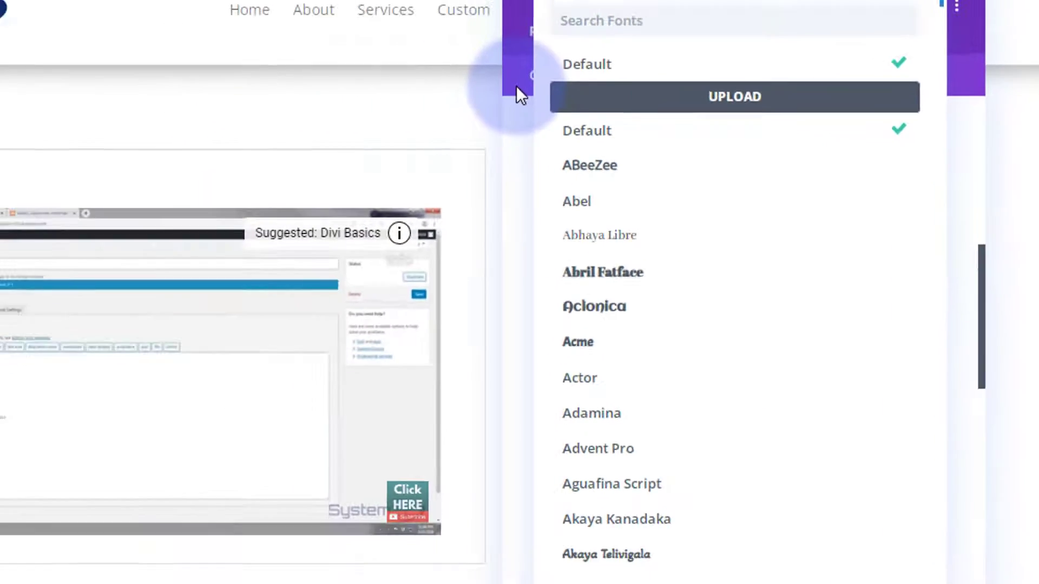
click(233, 84)
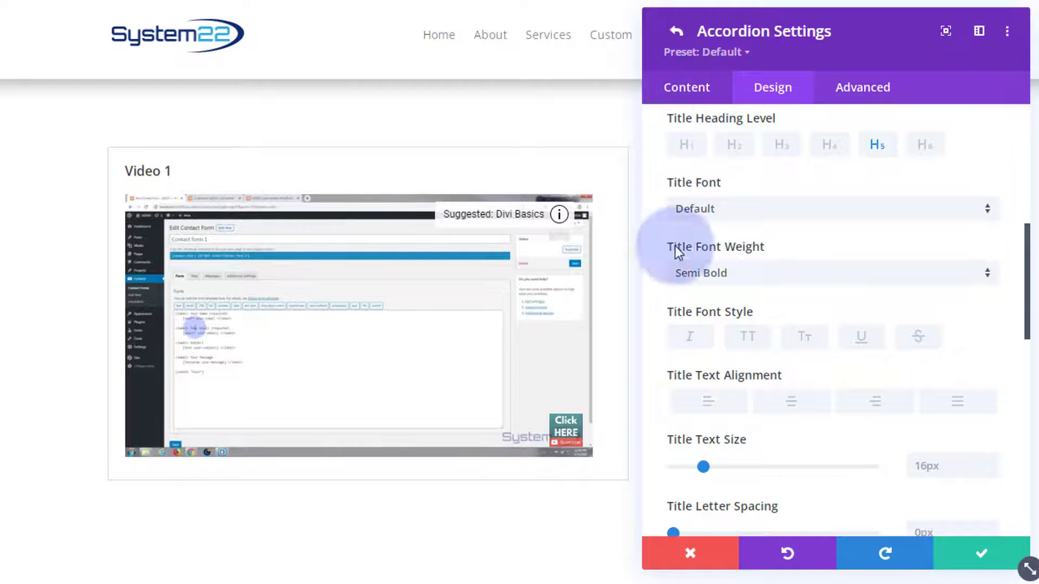
click(794, 405)
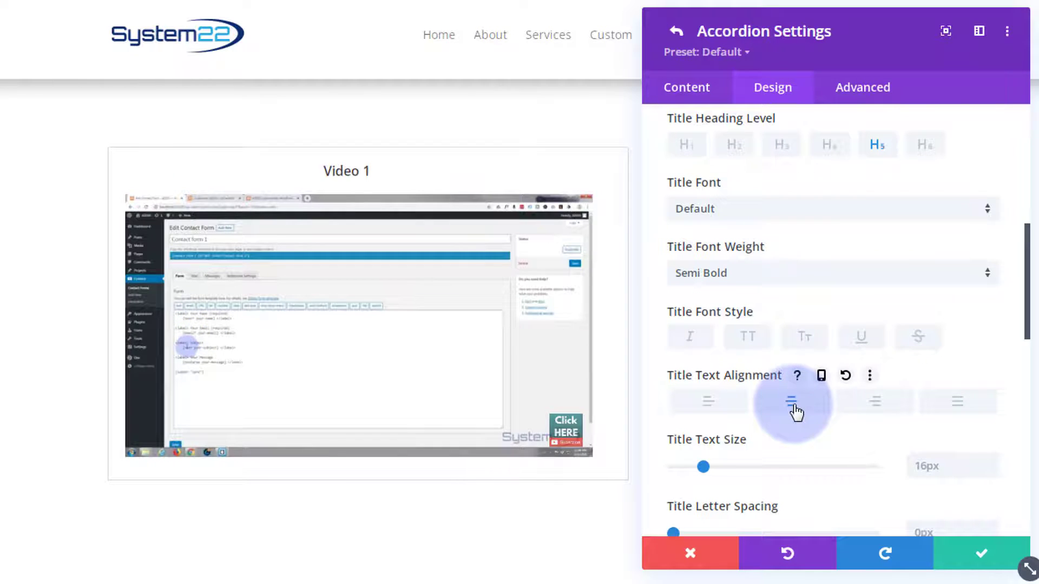
scroll(797, 406, down, 6)
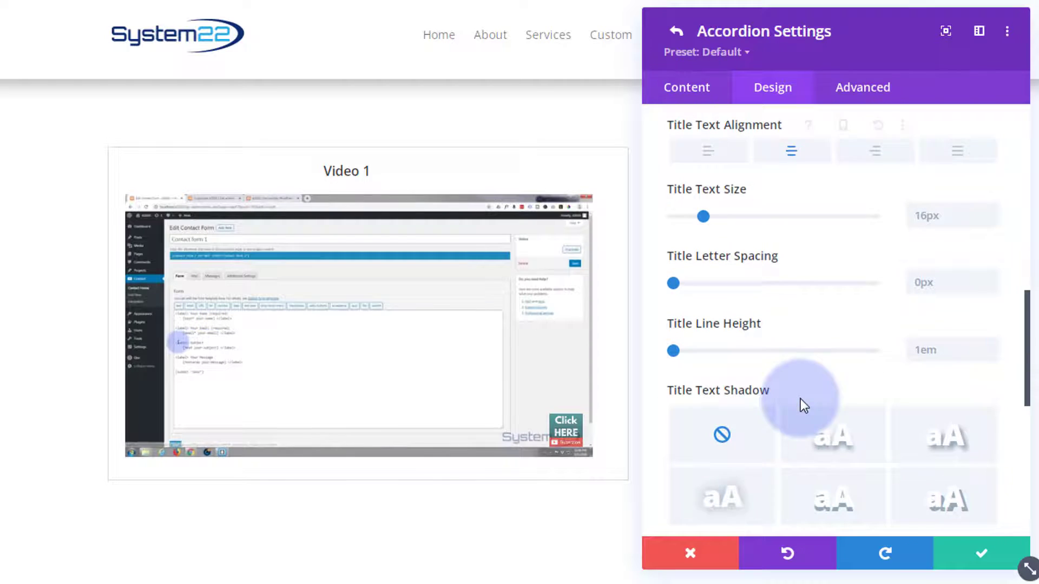
scroll(801, 406, down, 2)
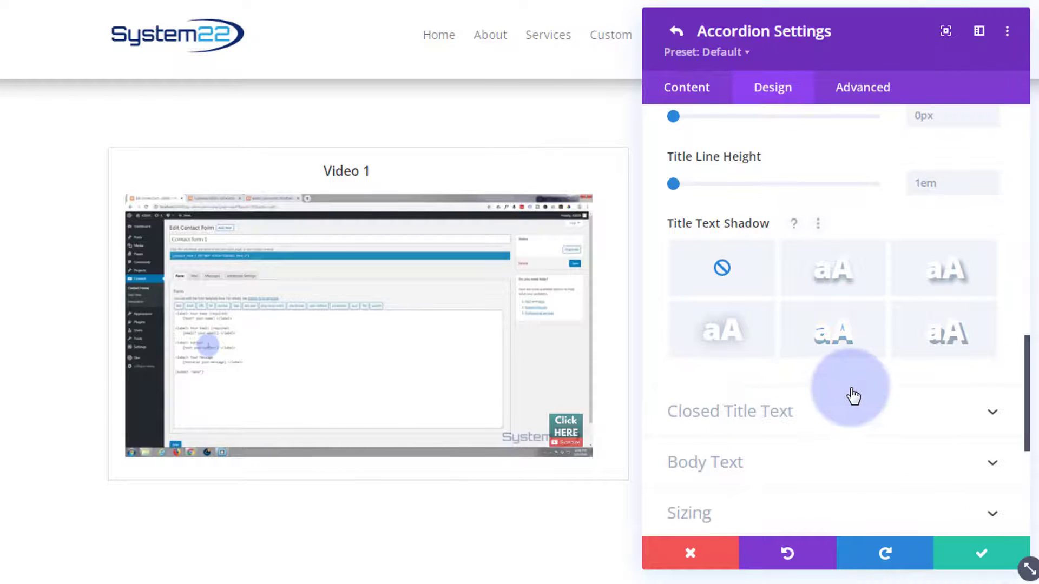
scroll(854, 392, down, 4)
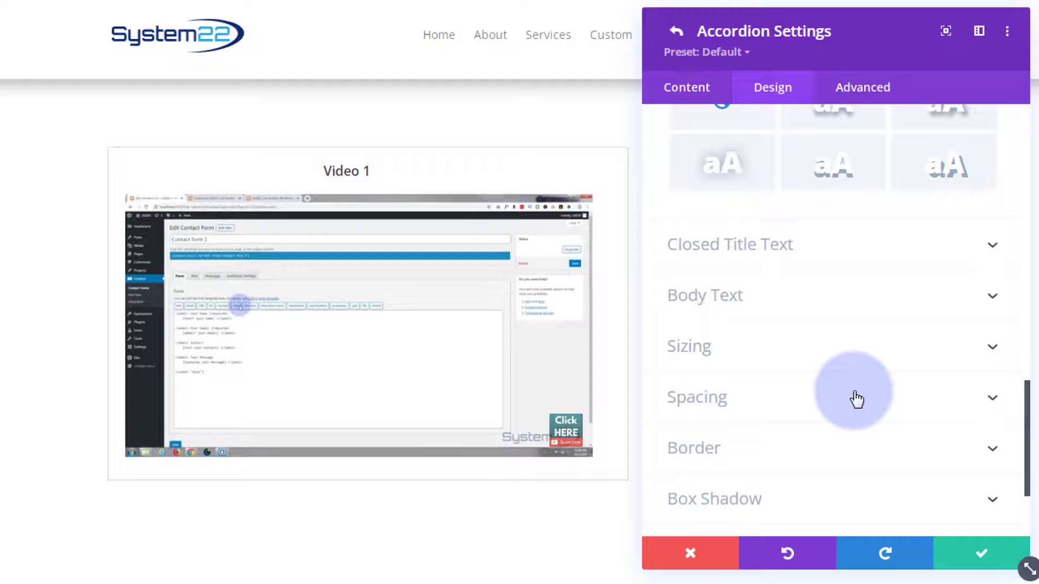
Set the Closed Title Text Color to white under Closed Title Text.
click(851, 253)
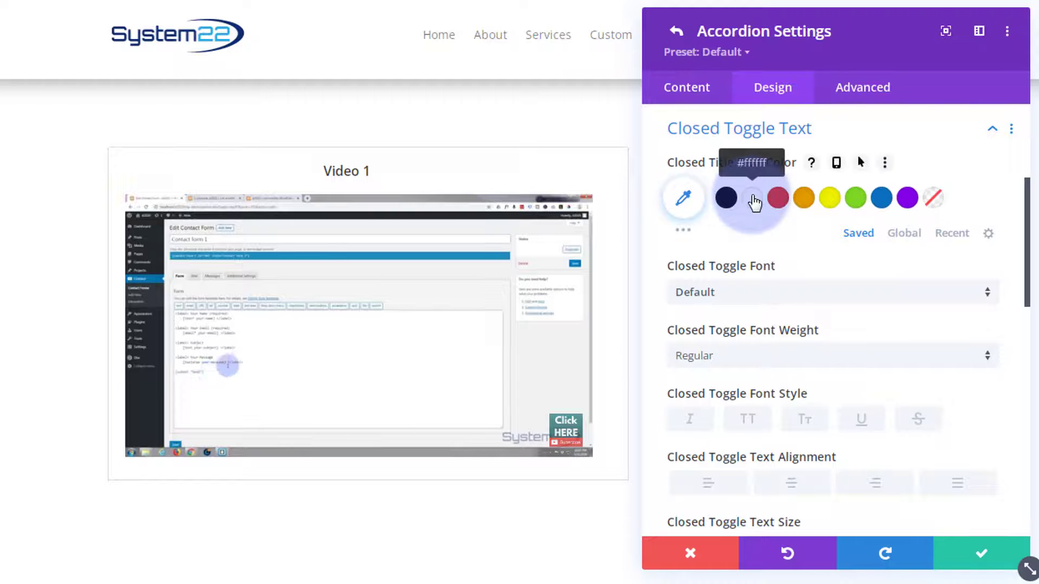
click(752, 199)
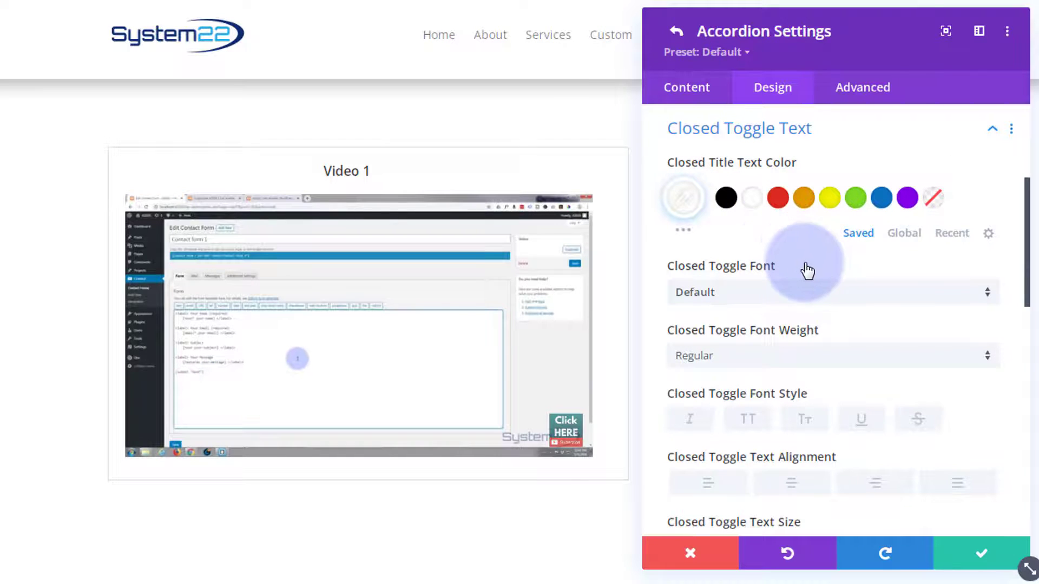
scroll(805, 269, down, 3)
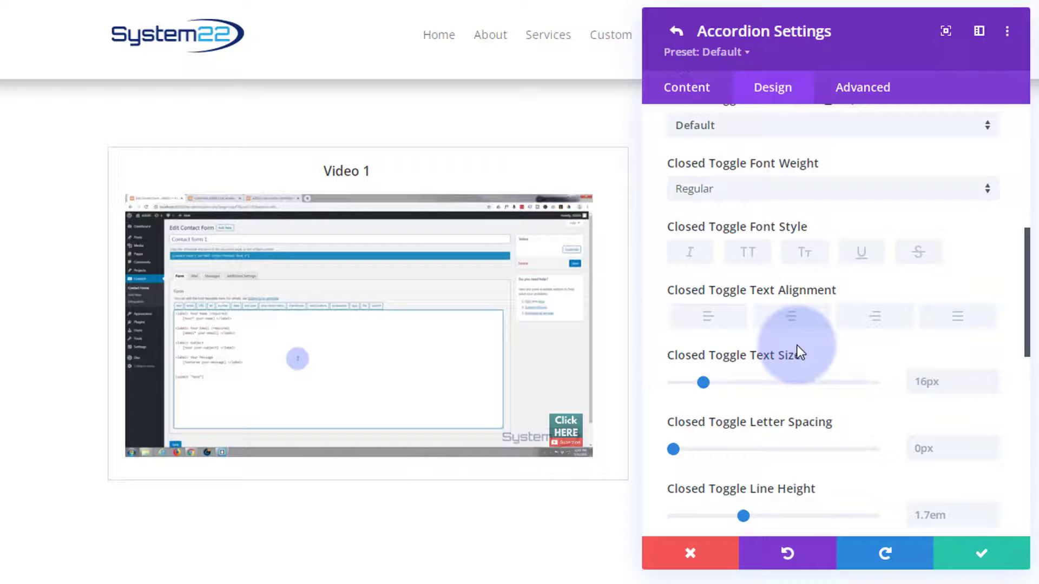
scroll(798, 306, down, 3)
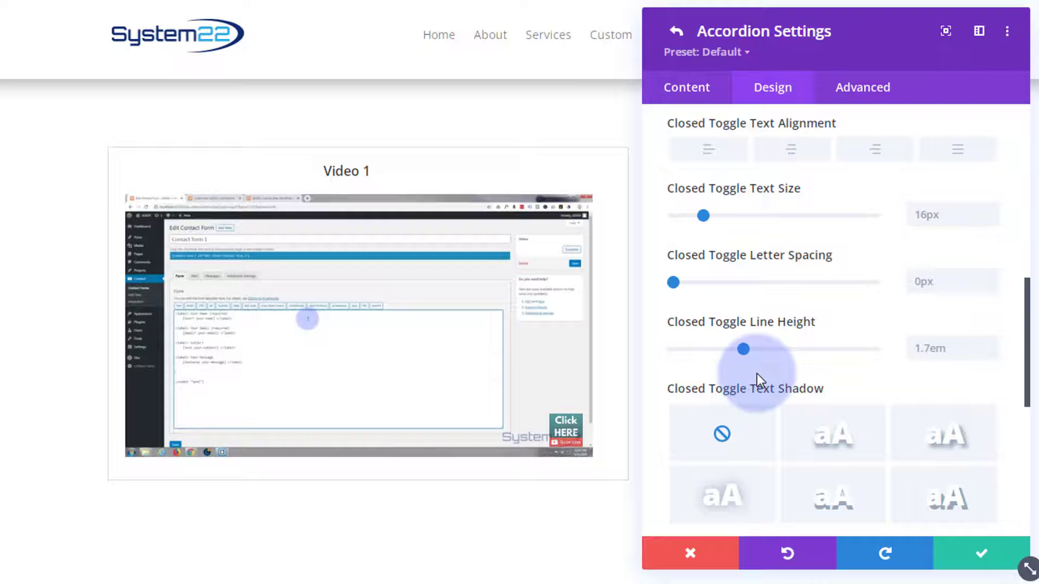
scroll(812, 370, down, 3)
scroll(810, 364, down, 2)
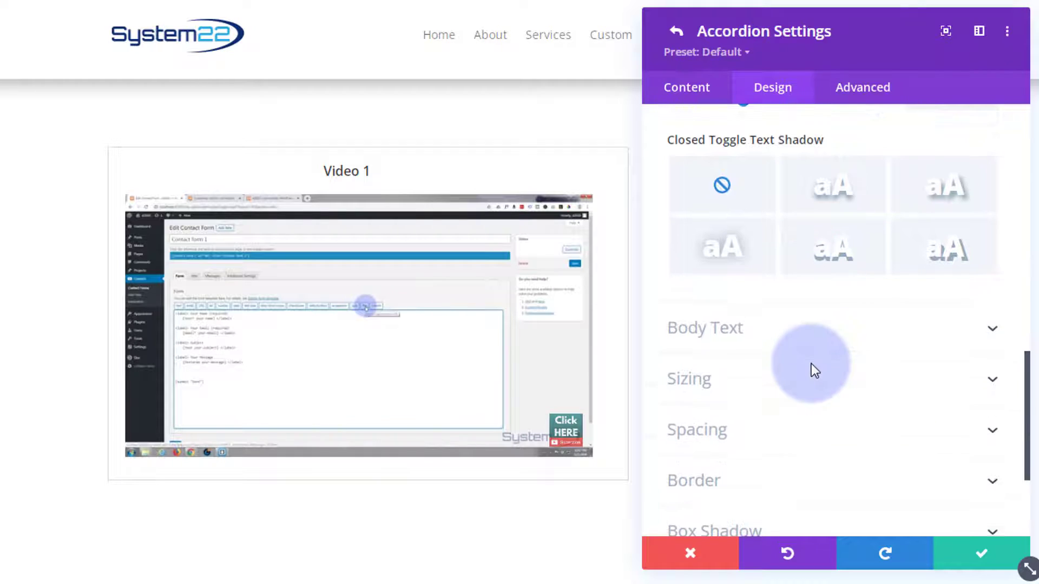
scroll(810, 364, down, 2)
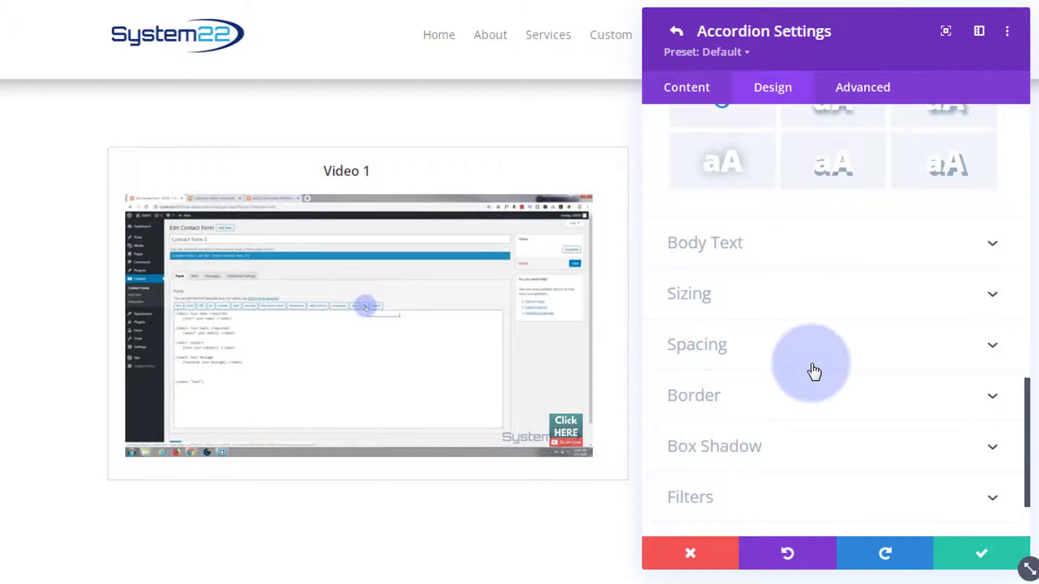
scroll(814, 372, down, 2)
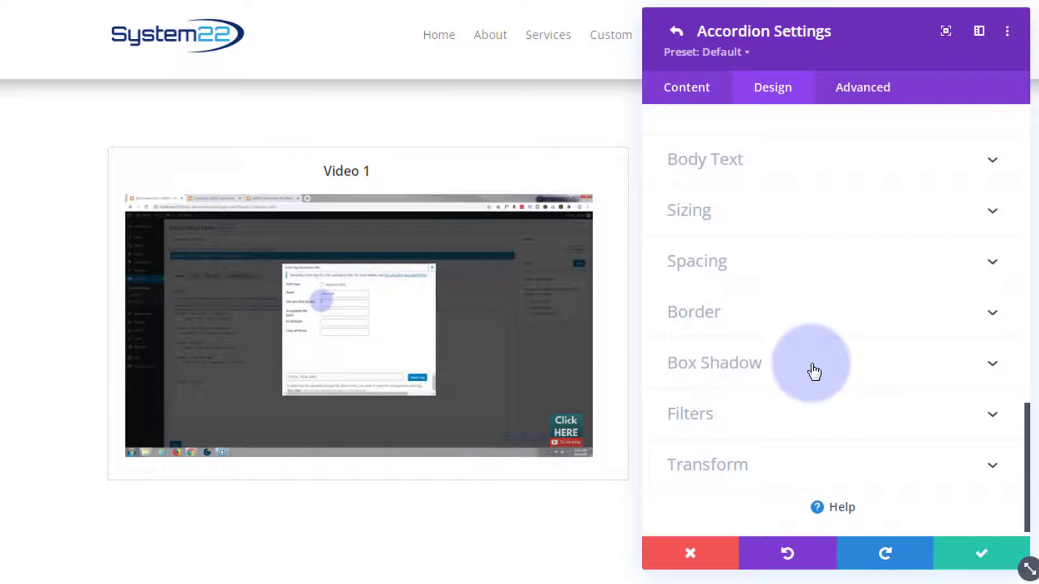
Save the styled Video 1 item and duplicate it into a second Video 1 toggle.
click(972, 561)
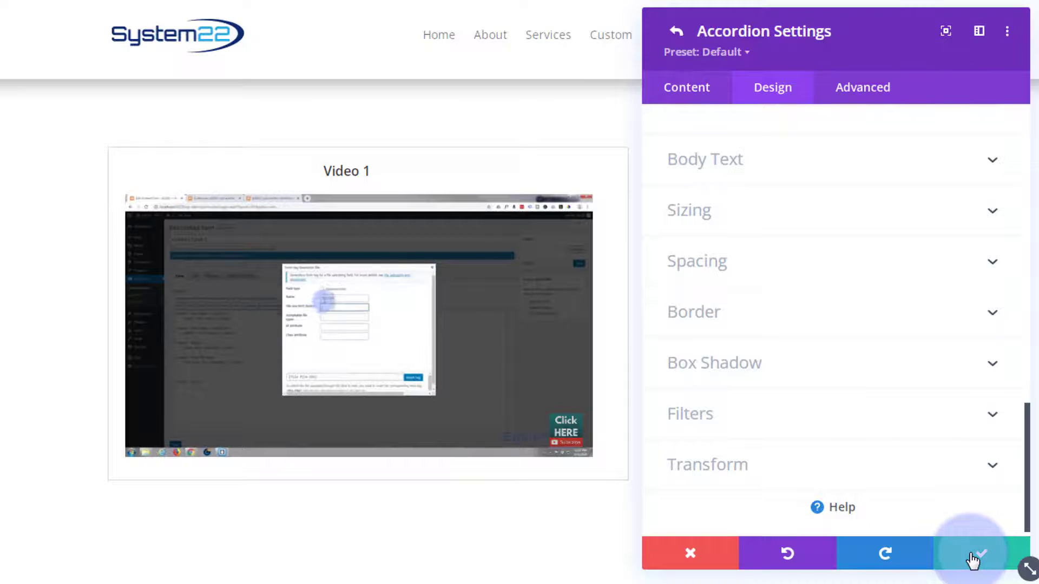
click(683, 179)
click(697, 215)
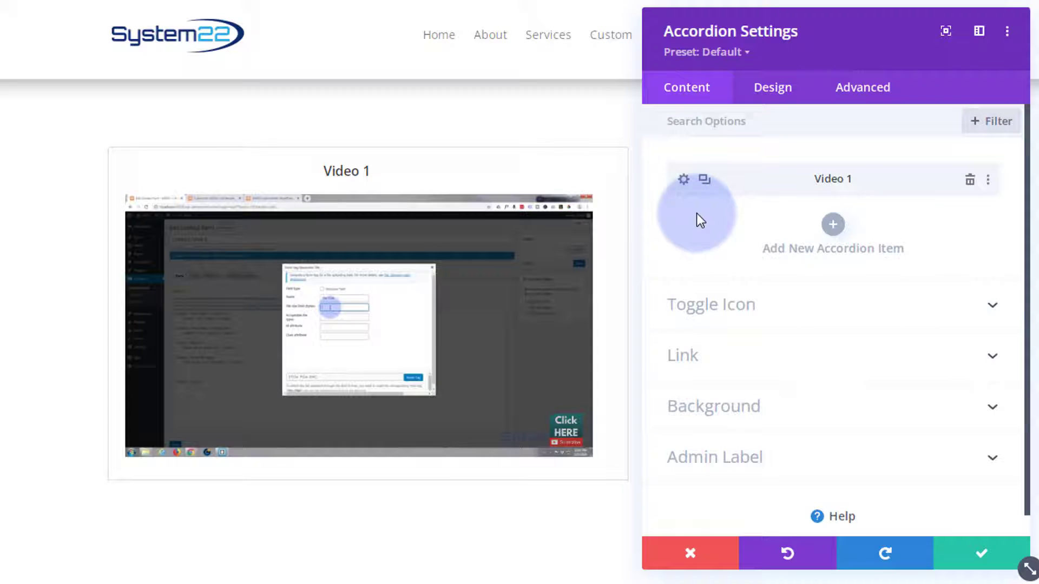
click(704, 182)
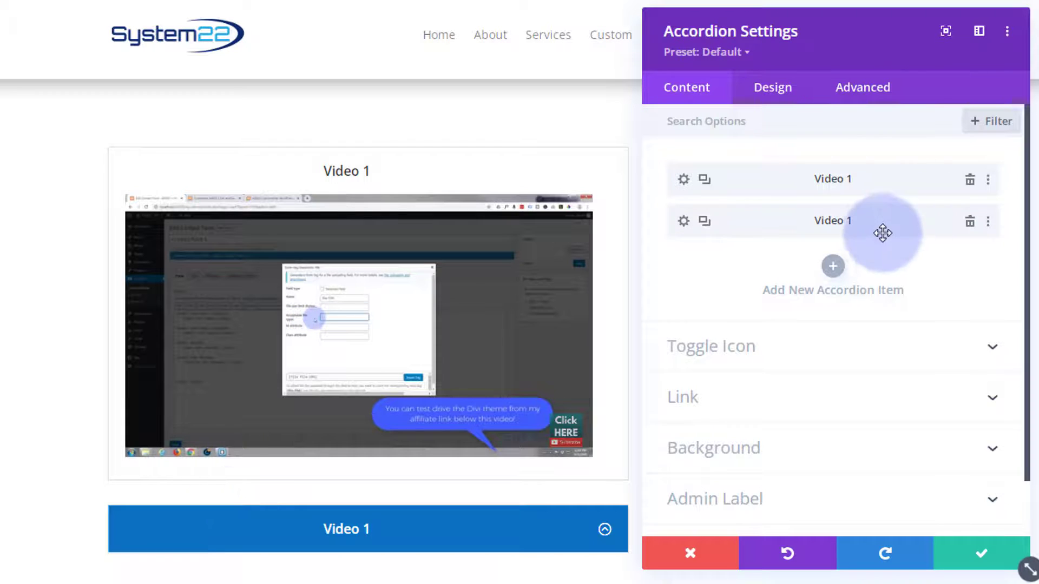
Set the first Video 1 item's linked top and bottom margins to 0px in Spacing.
click(683, 181)
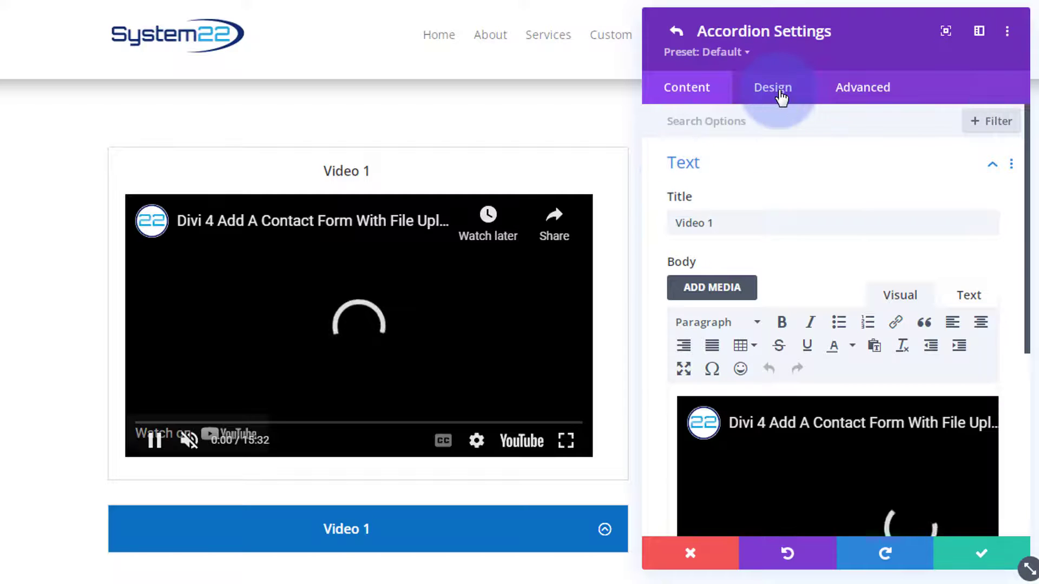
click(782, 96)
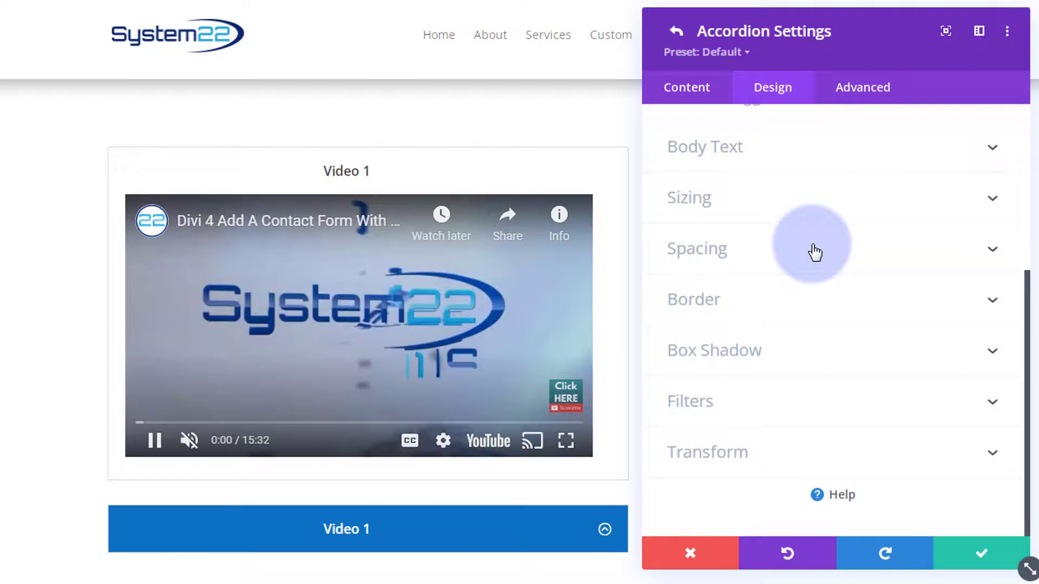
click(814, 252)
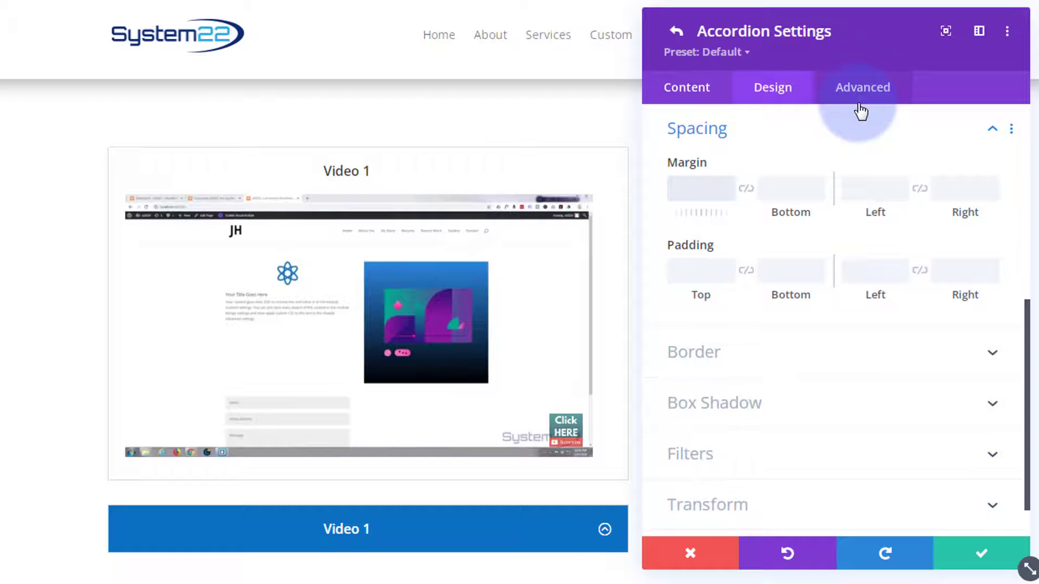
click(746, 189)
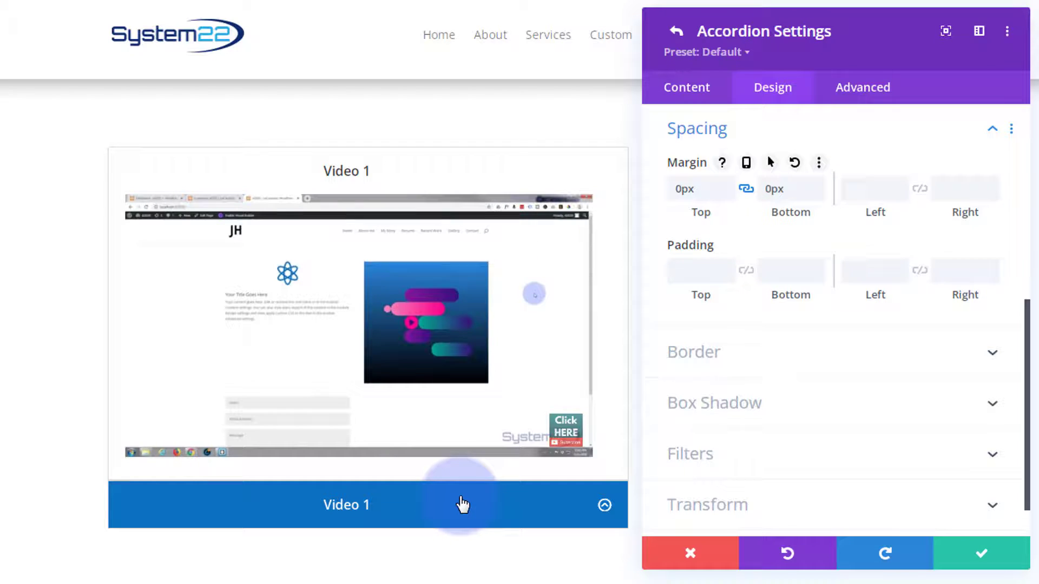
click(781, 356)
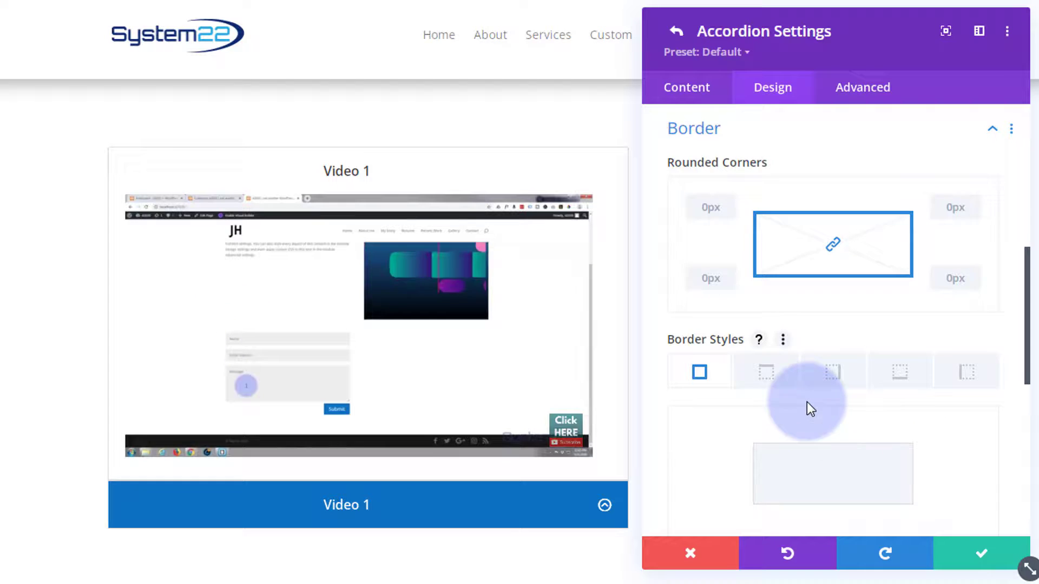
Set the first Video 1 item's Border Color to white.
scroll(806, 402, down, 5)
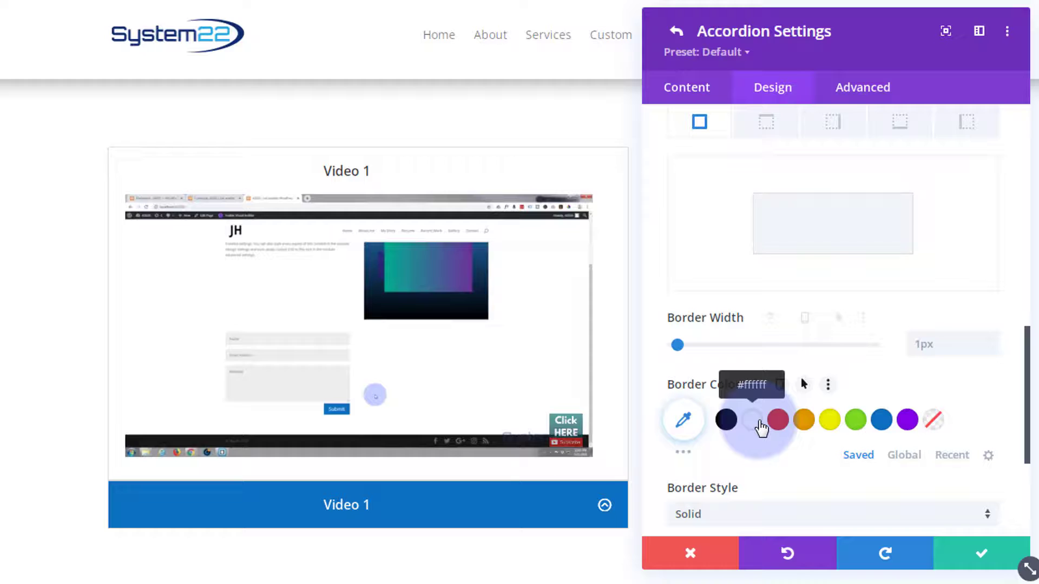
click(758, 421)
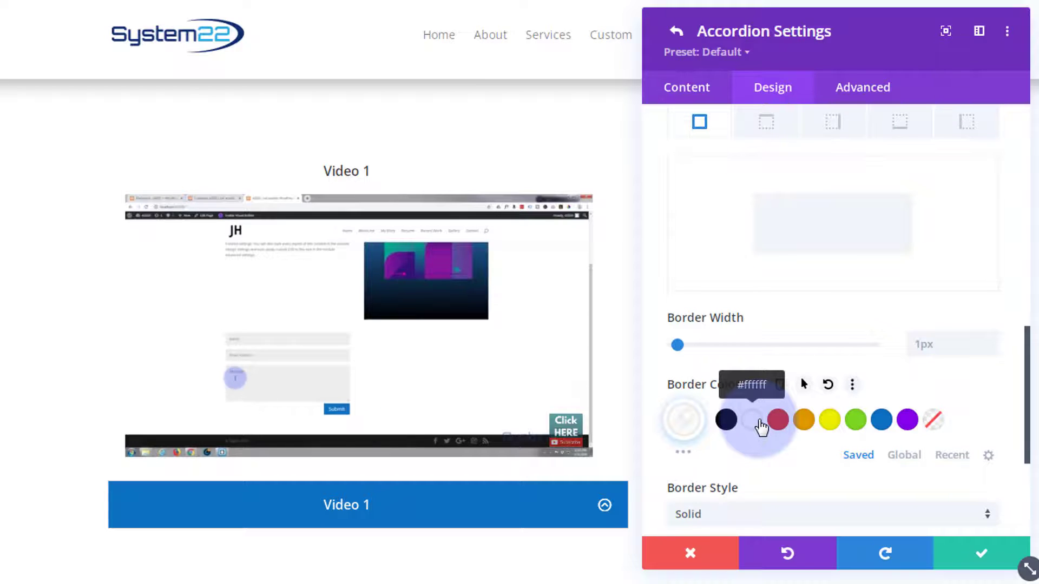
scroll(794, 460, down, 4)
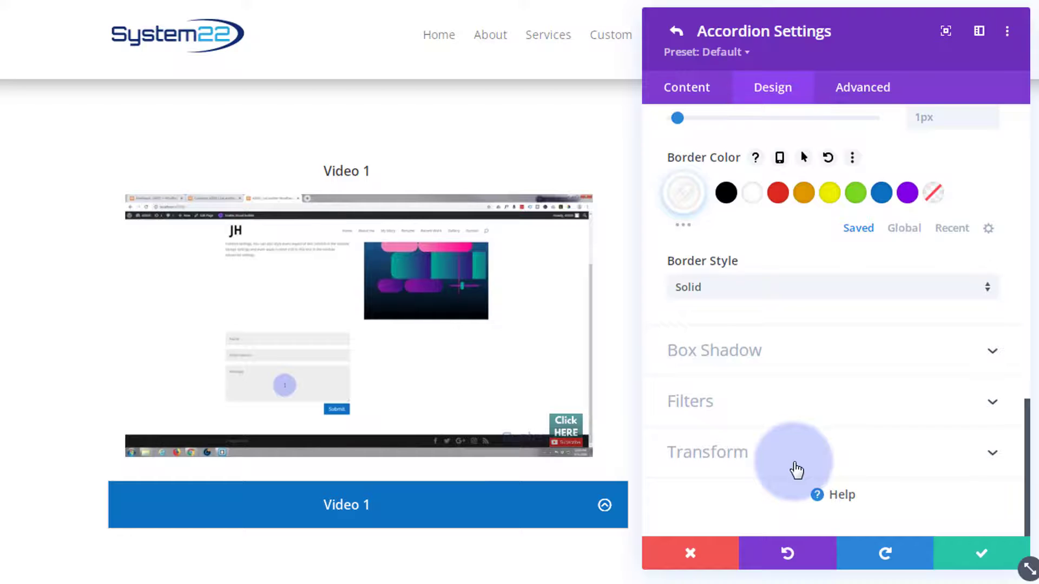
scroll(795, 468, up, 10)
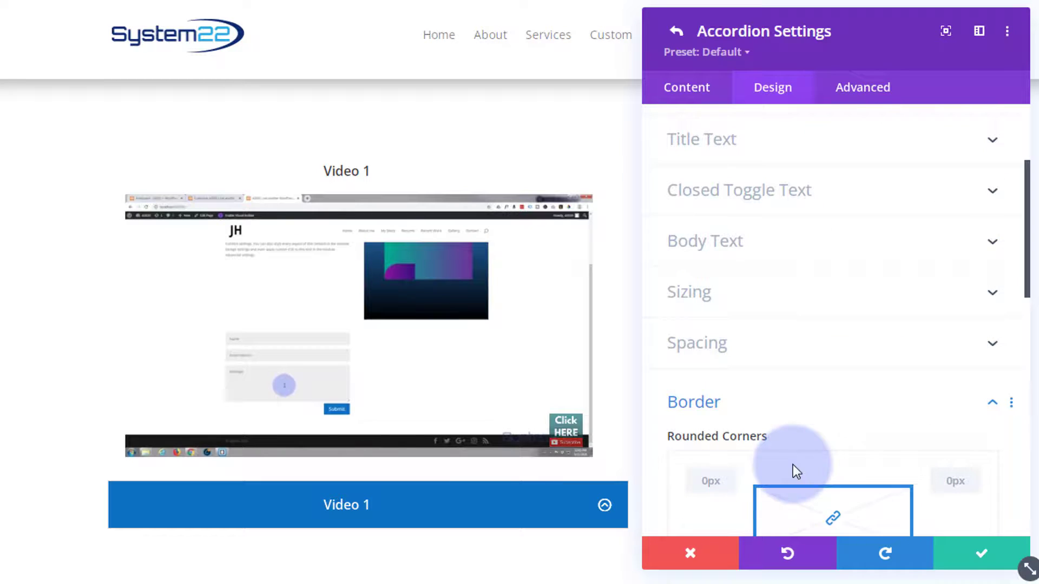
Delete the extra Video 1 copy, then duplicate Video 1 twice to get three items.
click(975, 558)
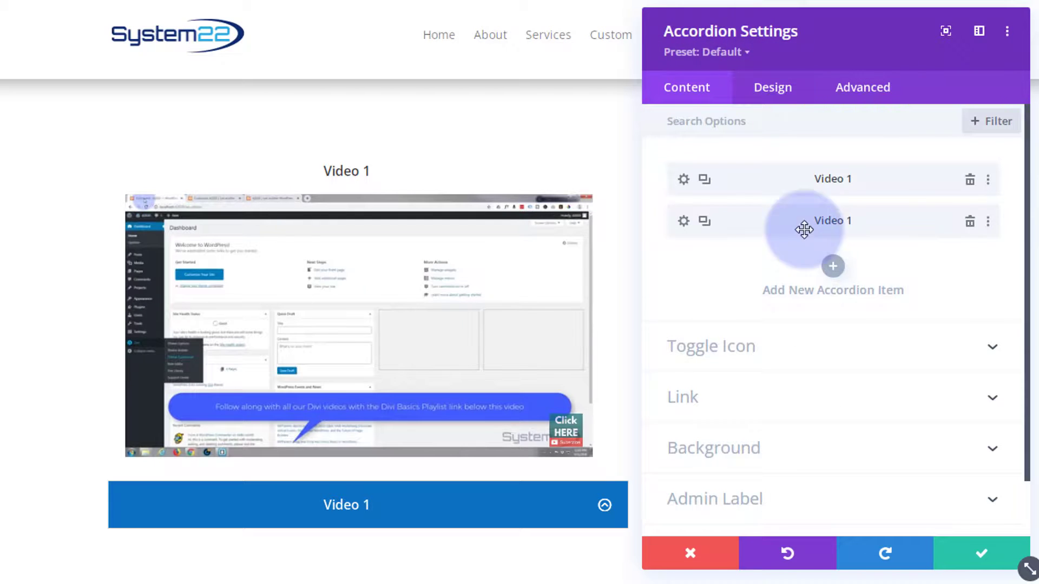
click(970, 224)
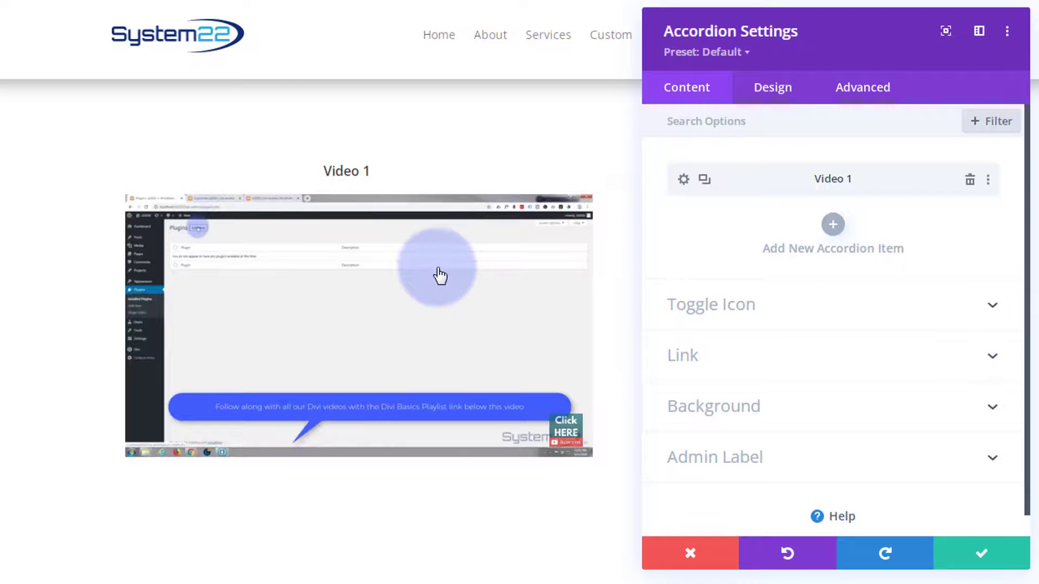
click(703, 179)
click(704, 223)
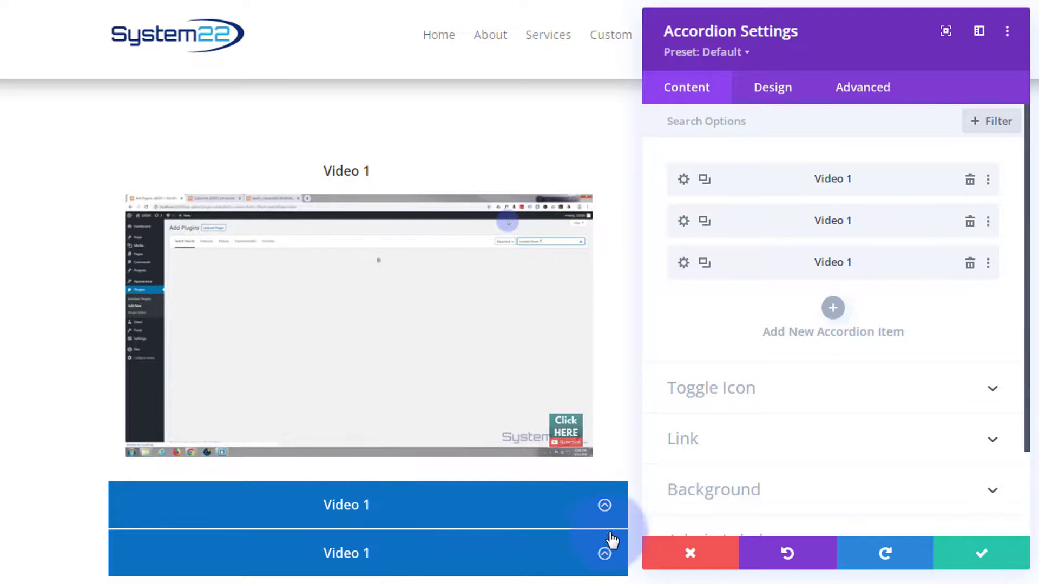
click(703, 180)
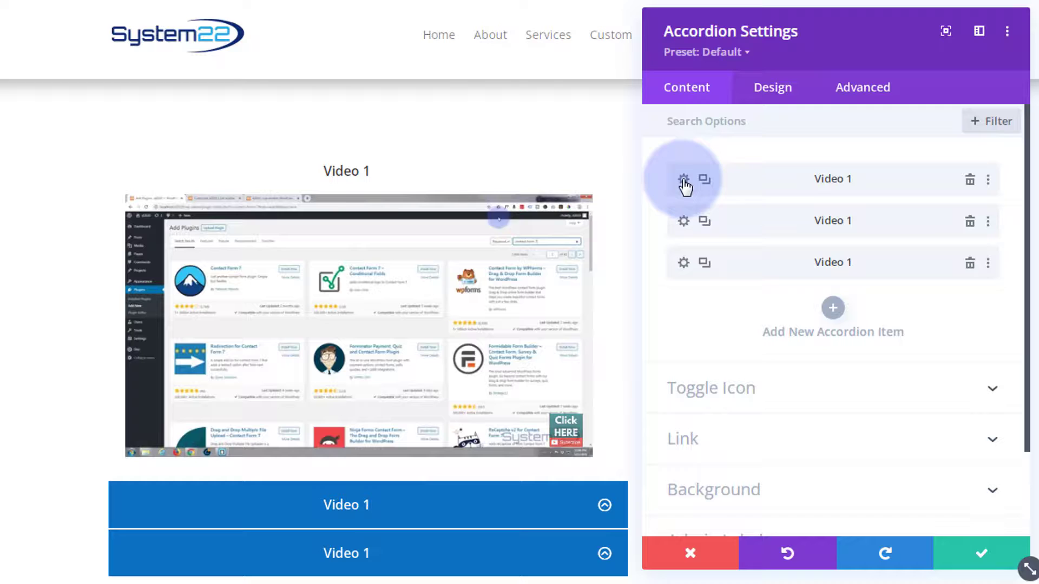
Retitle the second accordion item 'Video 2'.
click(684, 221)
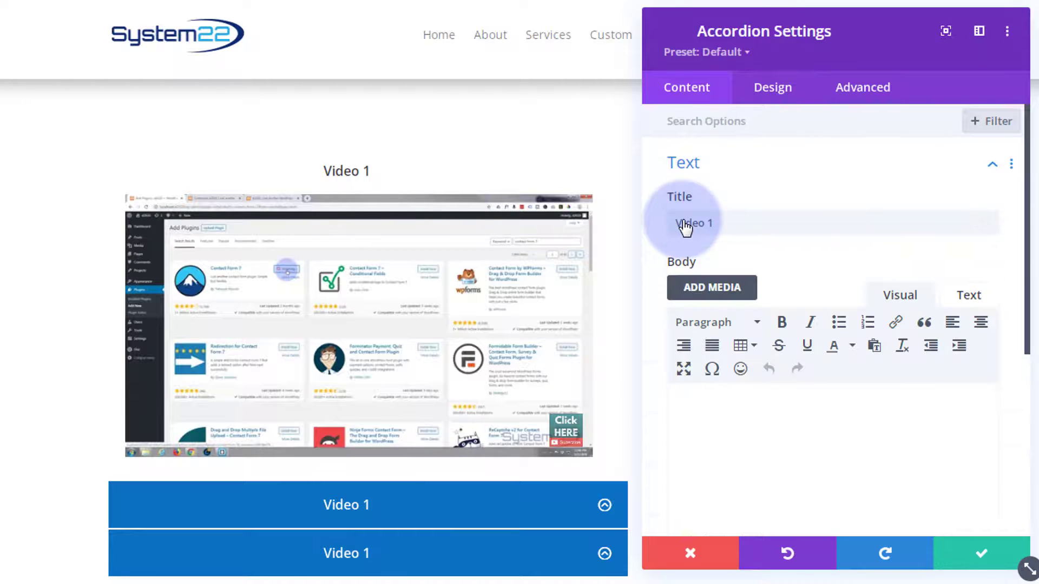
double_click(712, 222)
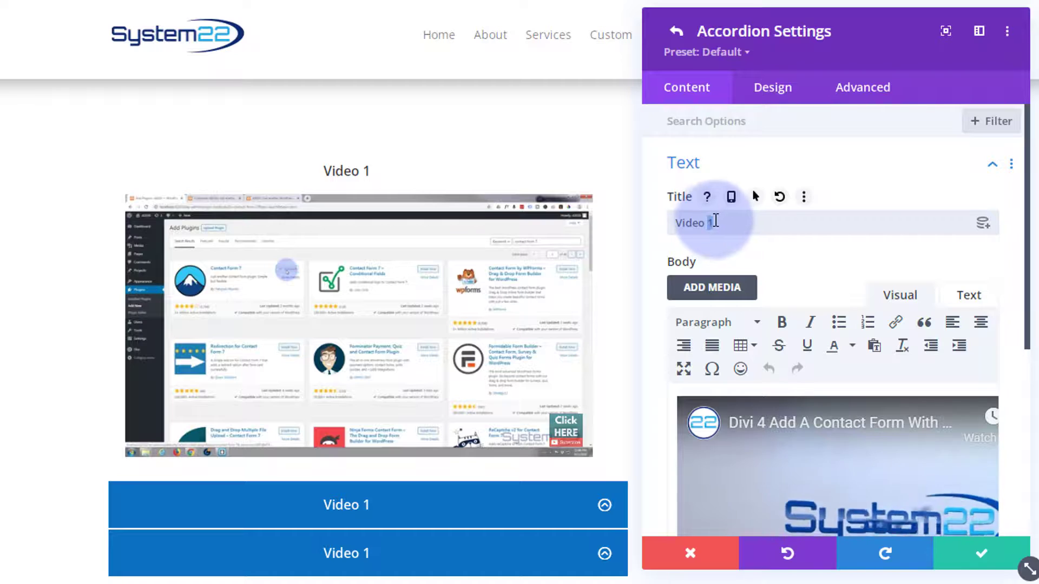
text(2)
Replace its body code with the muted autoplay YouTube embed 4mqD4uF2Cys.
click(969, 297)
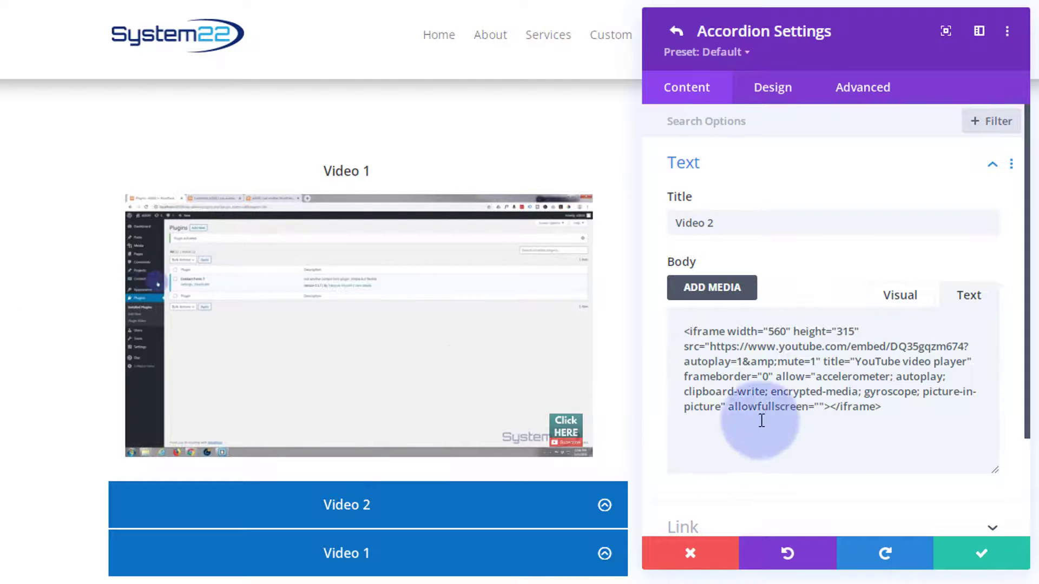
drag(881, 407, 852, 406)
drag(775, 377, 673, 325)
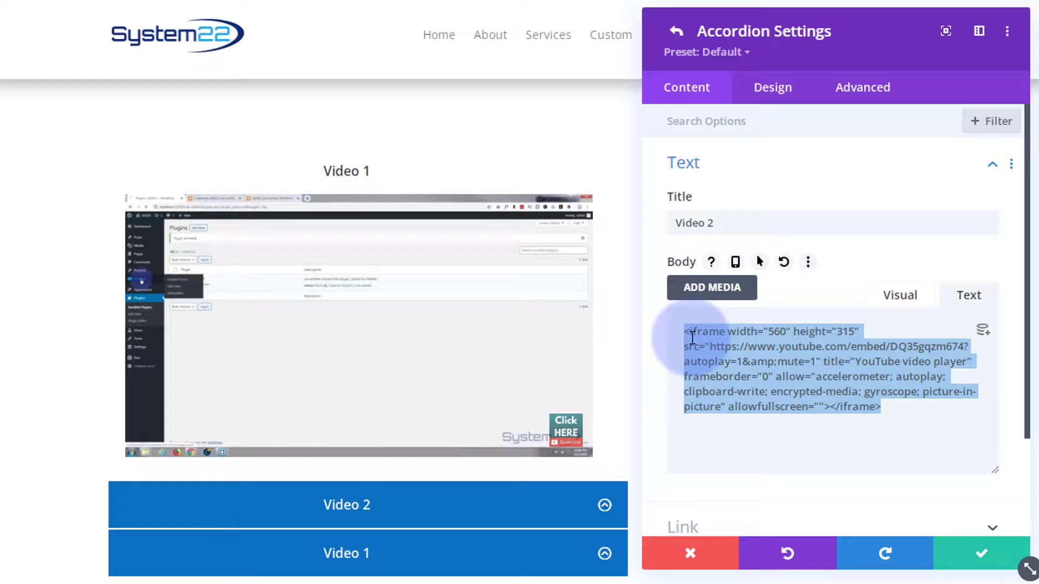
text(<iframe width="560" height="315" src="https://www.youtube.com/embed/4mqD4uF2Cys?autoplay=1&mute=1" title="YouTube video player" frameborder="0" allow="accelerometer; autoplay; clipboard-write; encrypted-media; gyroscope; picture-in-picture" allowfullscreen></iframe>)
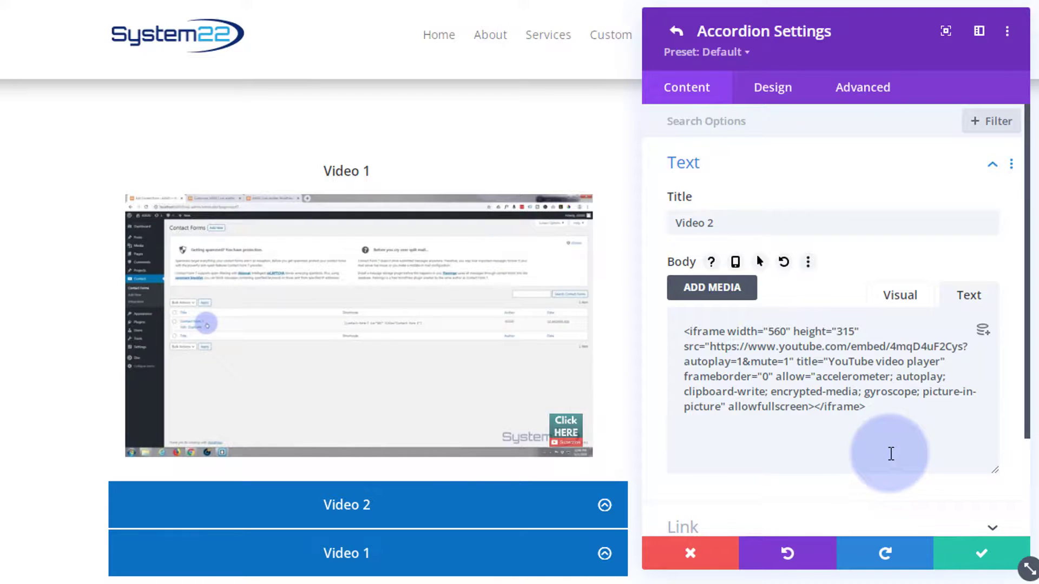
Replace the third item's body code with the muted autoplay YouTube embed oRY6TXOwRKs.
click(981, 554)
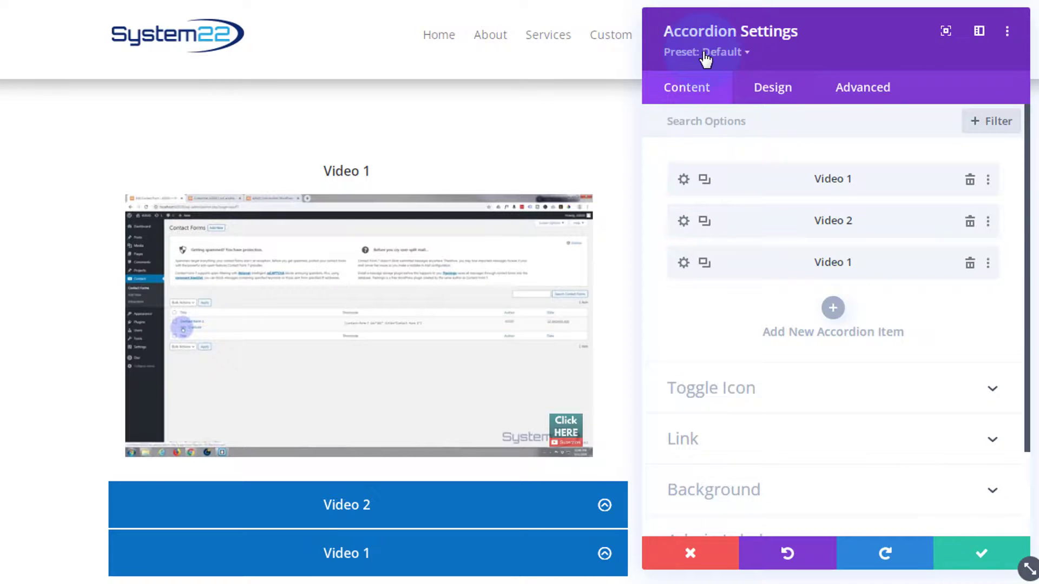
click(683, 265)
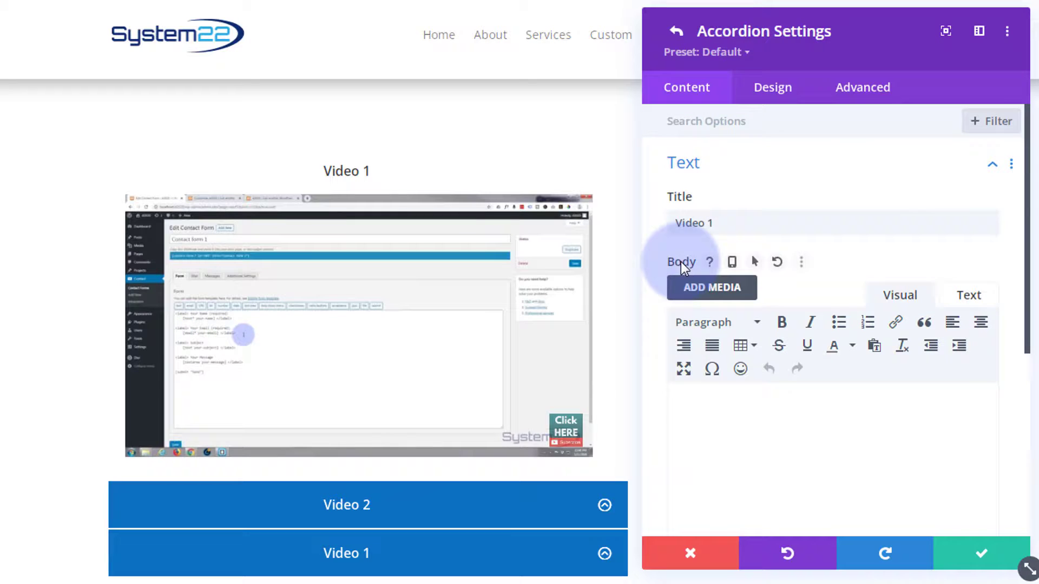
click(968, 298)
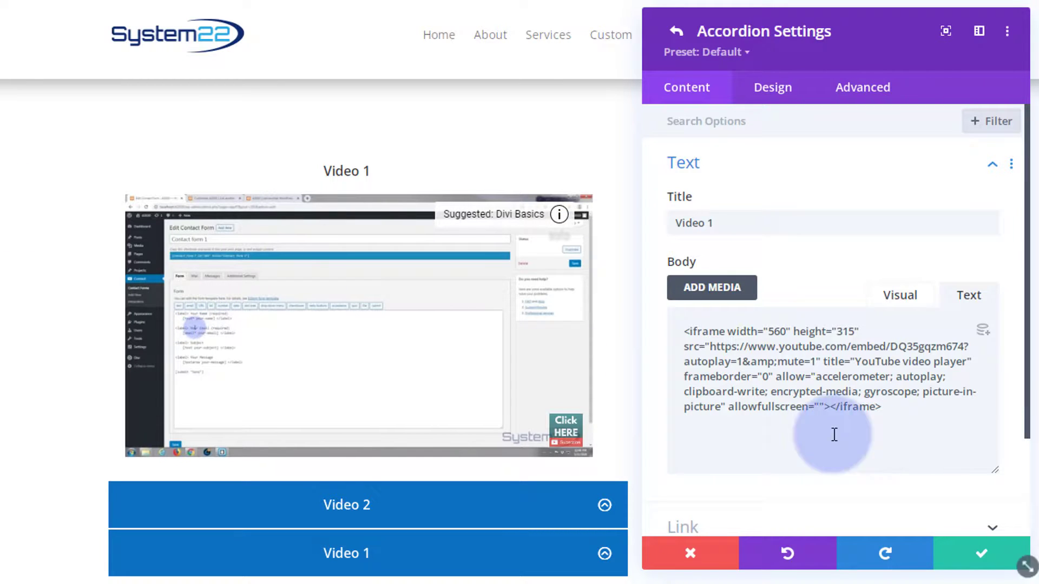
drag(885, 417, 652, 331)
text(<iframe width="560" height="315" src="https://www.youtube.com/embed/oRY6TXOwRKs?autoplay=1&mute=1" title="YouTube video player" frameborder="0" allow="accelerometer; autoplay; clipboard-write; encrypted-media; gyroscope; picture-in-picture" allowfullscreen></iframe>)
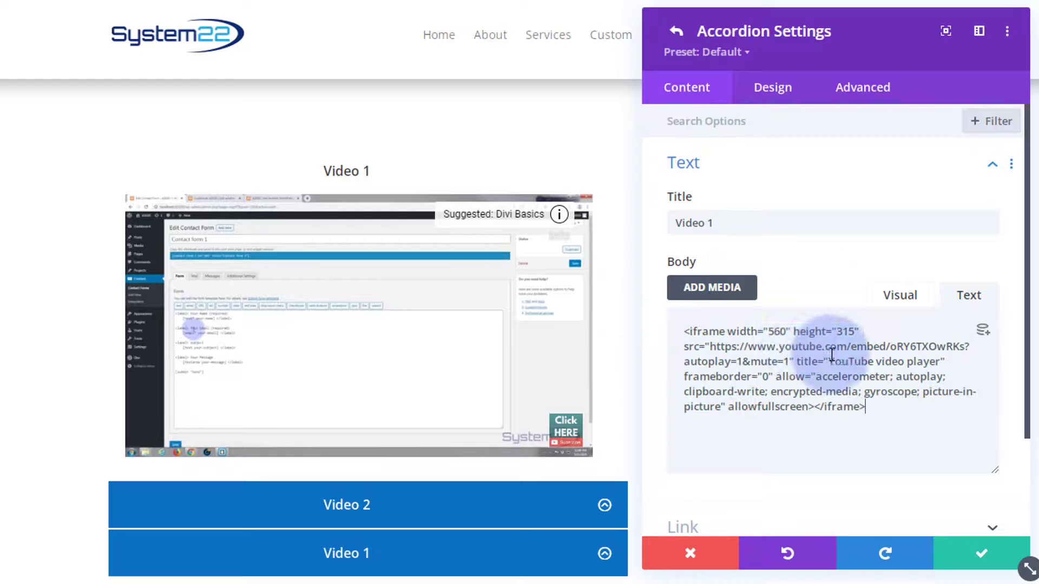
Retitle the third accordion item 'Video 3'.
double_click(713, 222)
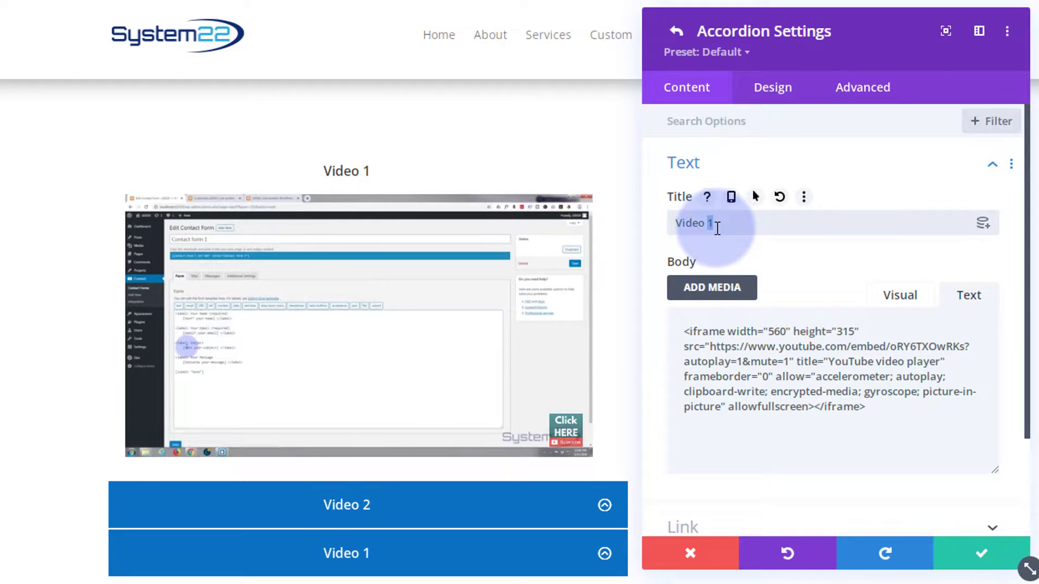
text(3)
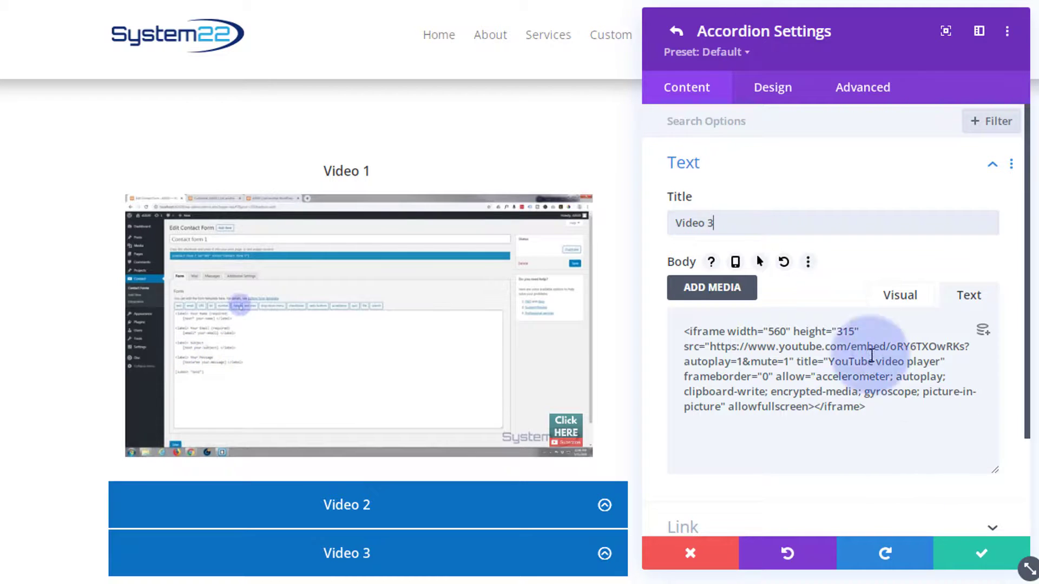
scroll(865, 411, down, 2)
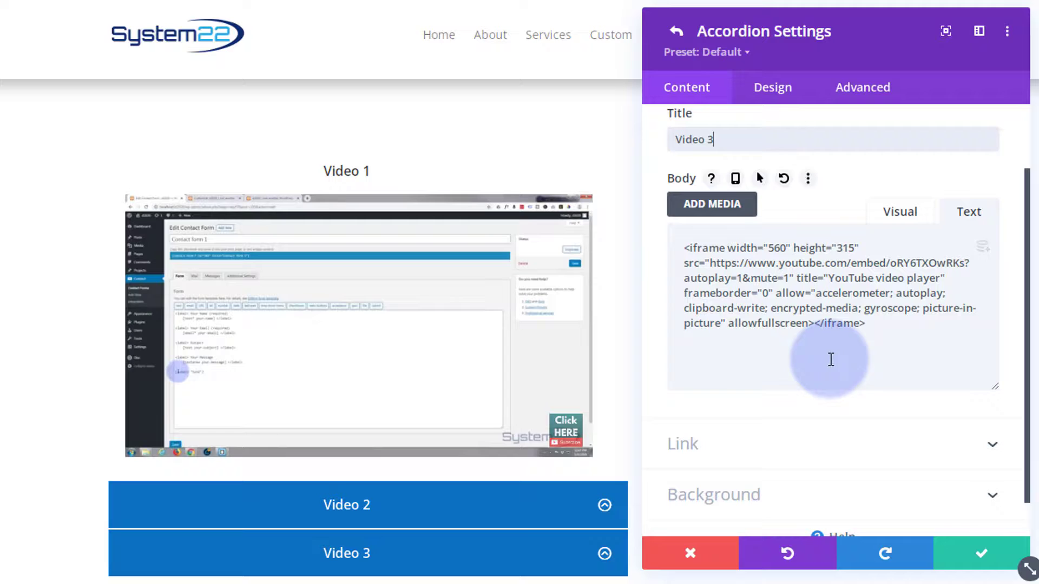
scroll(784, 464, down, 1)
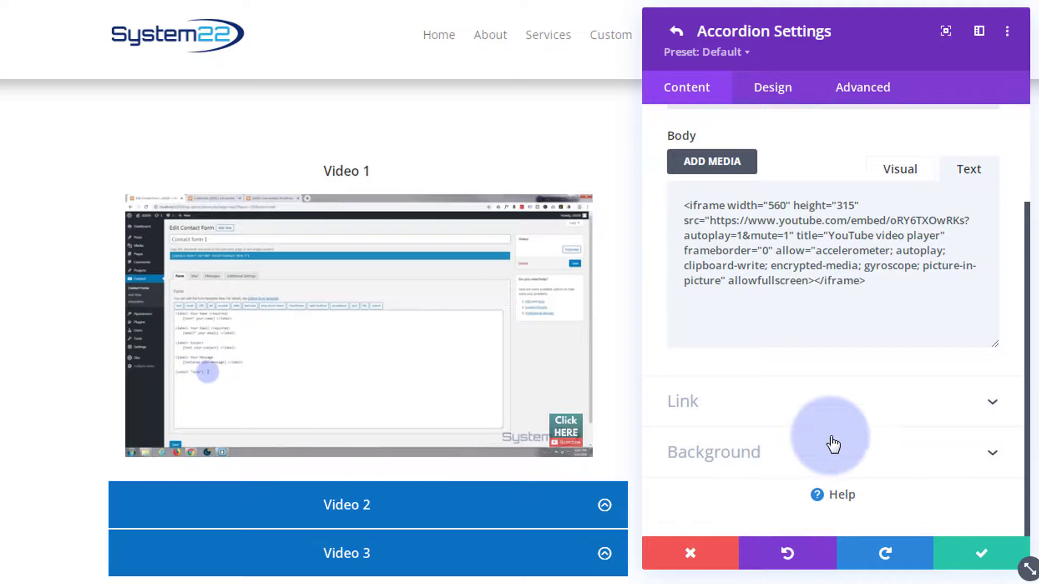
Confirm the item and accordion module settings, then Save Draft the page.
click(993, 565)
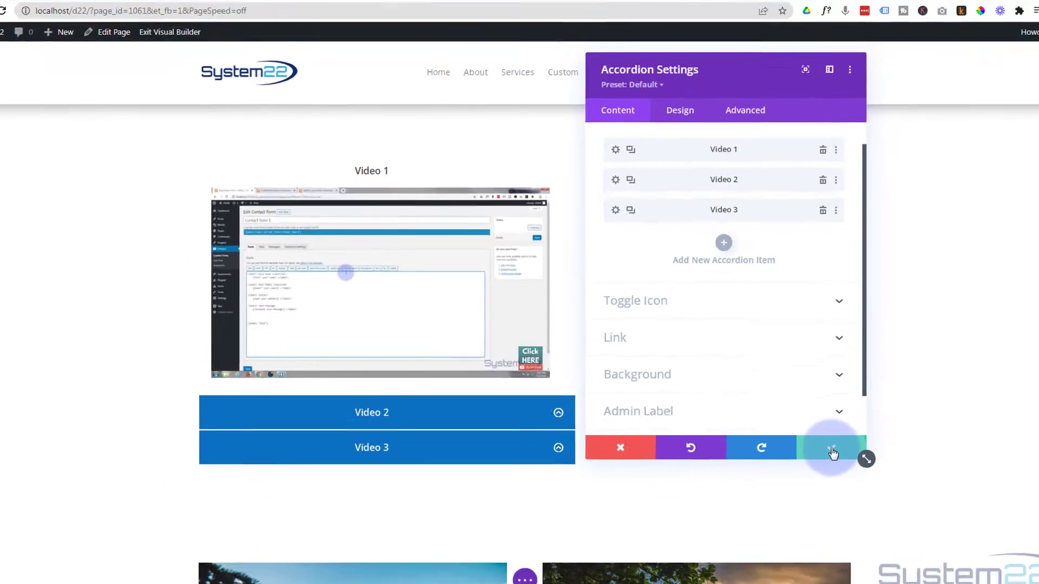
click(981, 558)
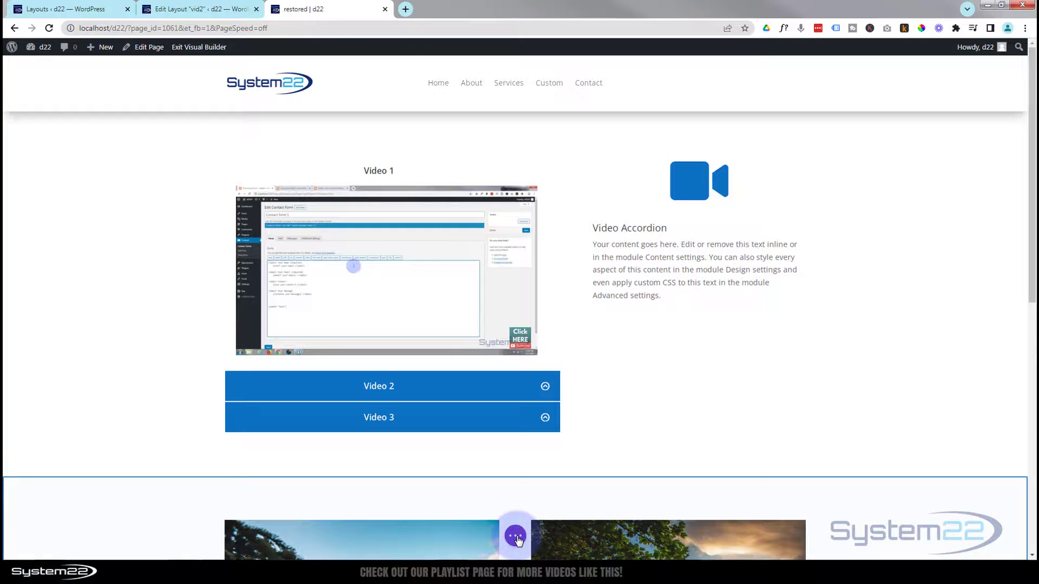
click(515, 535)
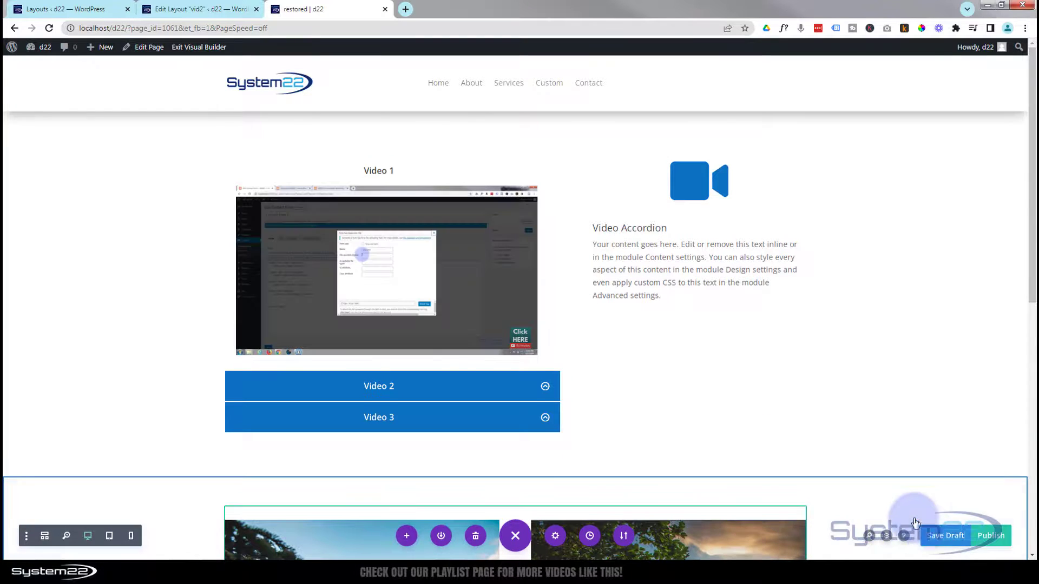
click(938, 536)
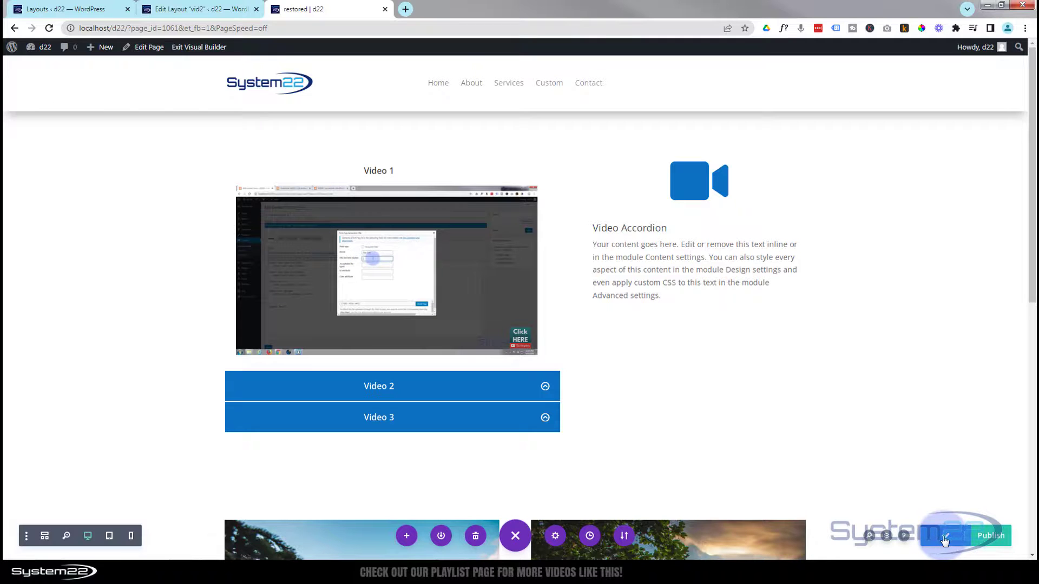
Exit the Visual Builder and expand the Video 1, 2 and 3 toggles on the live page.
click(189, 48)
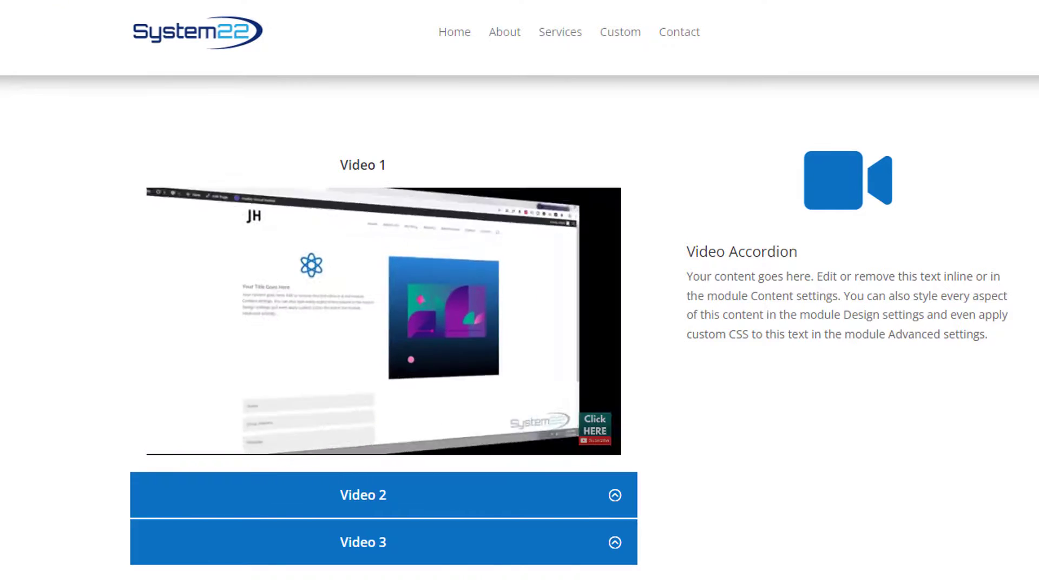
click(615, 497)
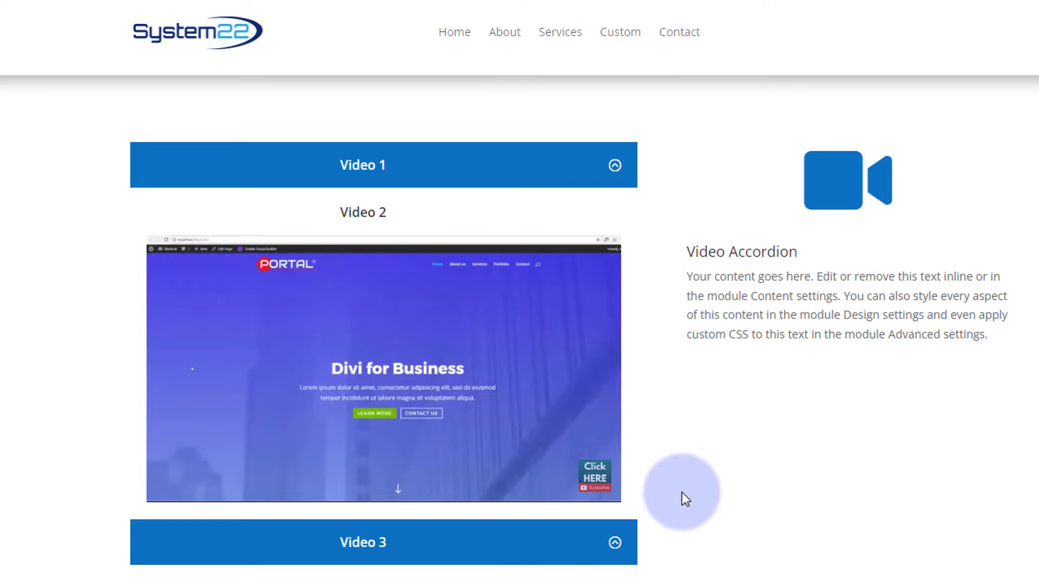
click(616, 544)
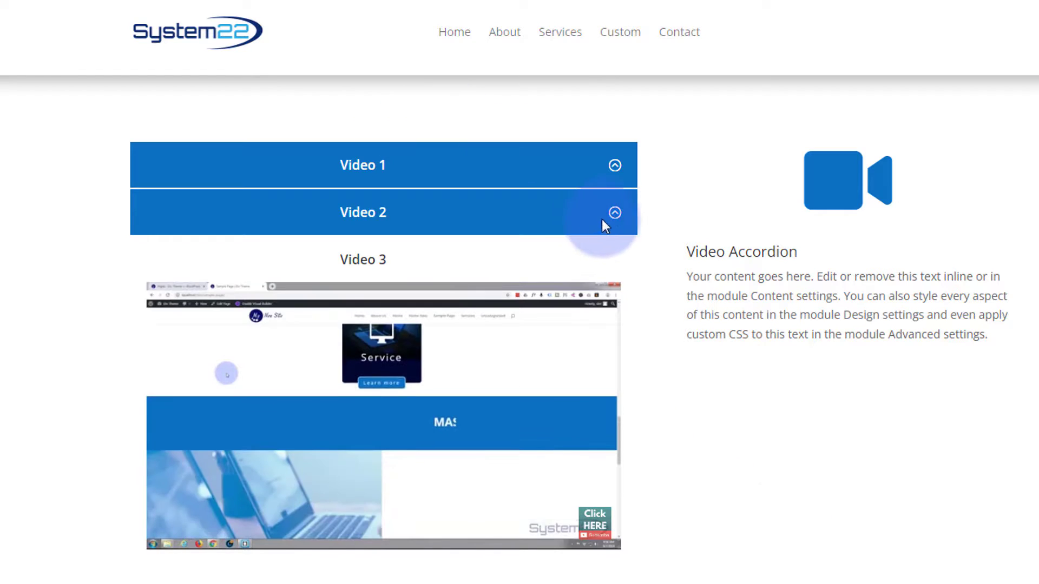
click(615, 216)
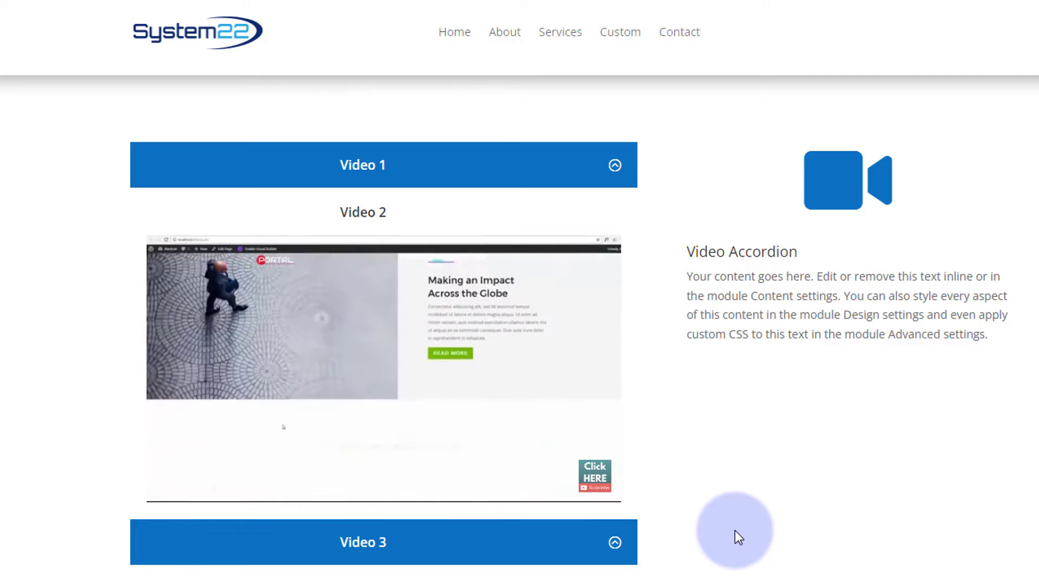
click(615, 165)
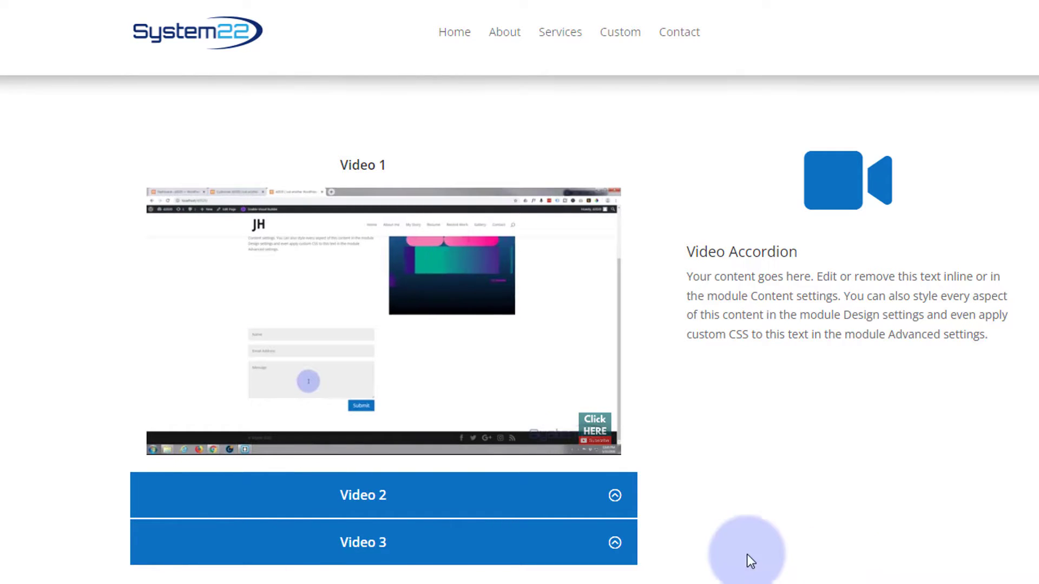
click(616, 499)
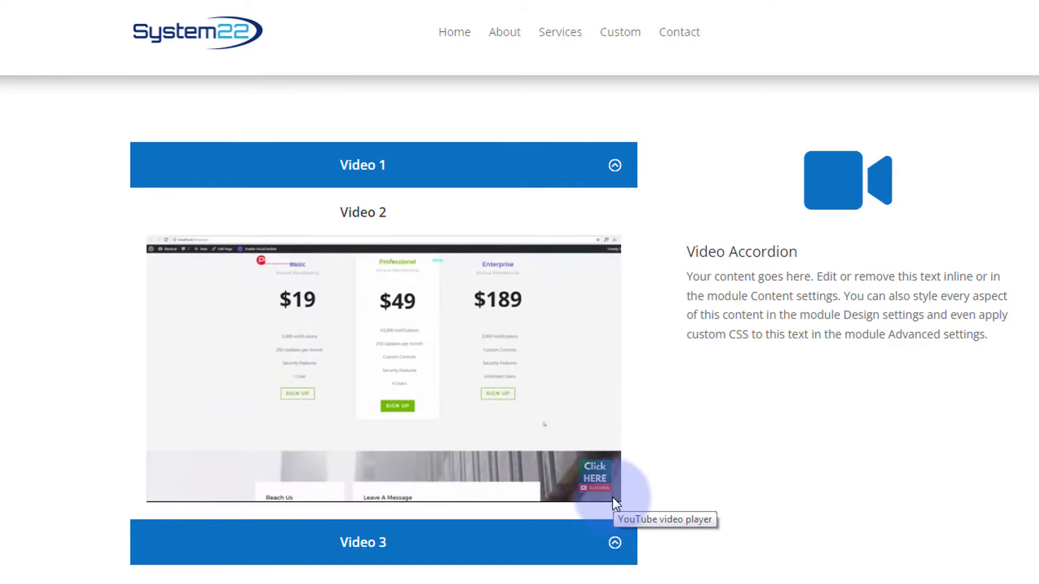
click(615, 545)
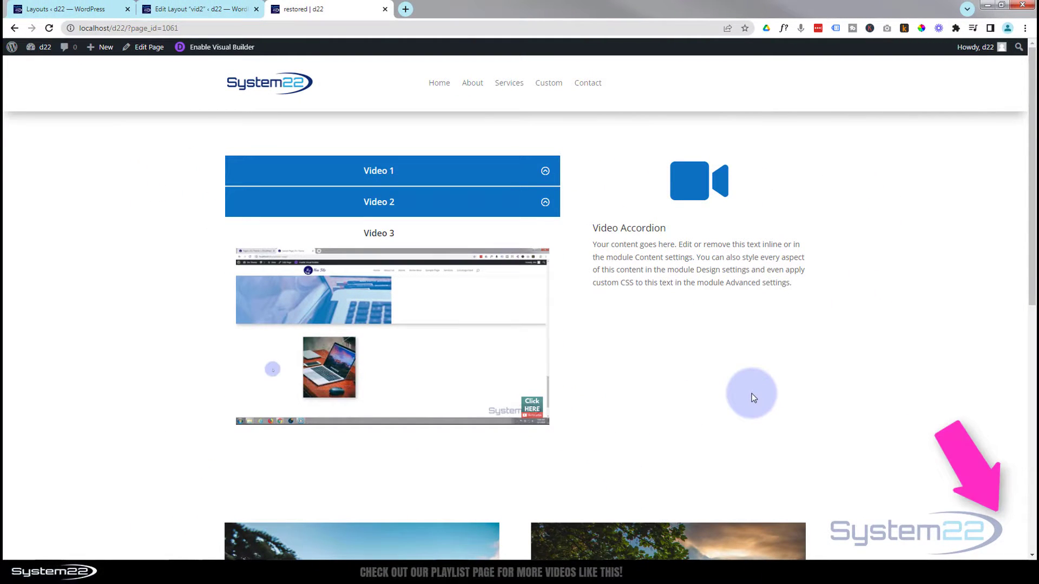
Expand the Video 1 toggle on the live page to show its embedded YouTube video.
click(546, 172)
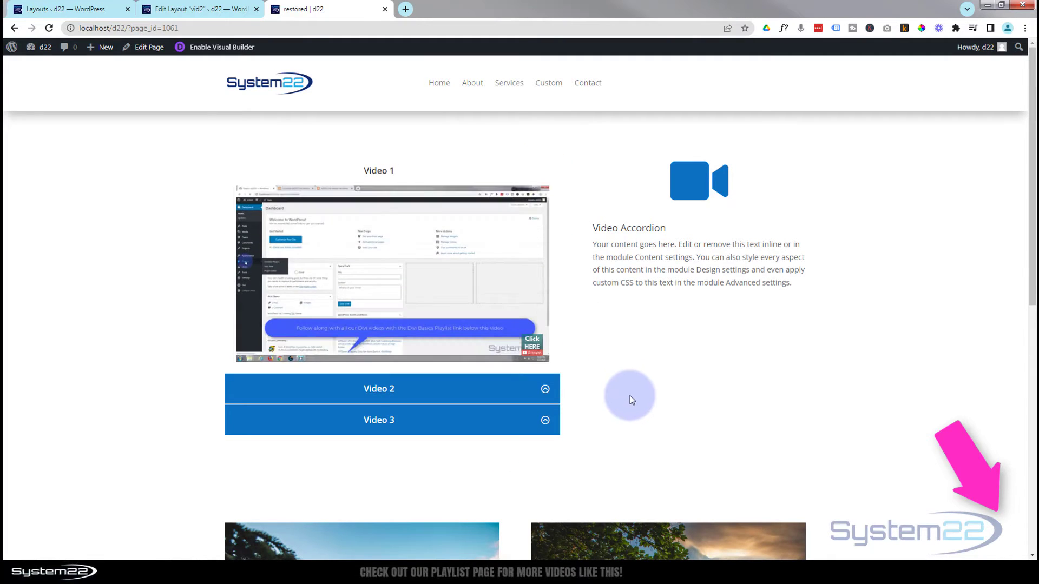